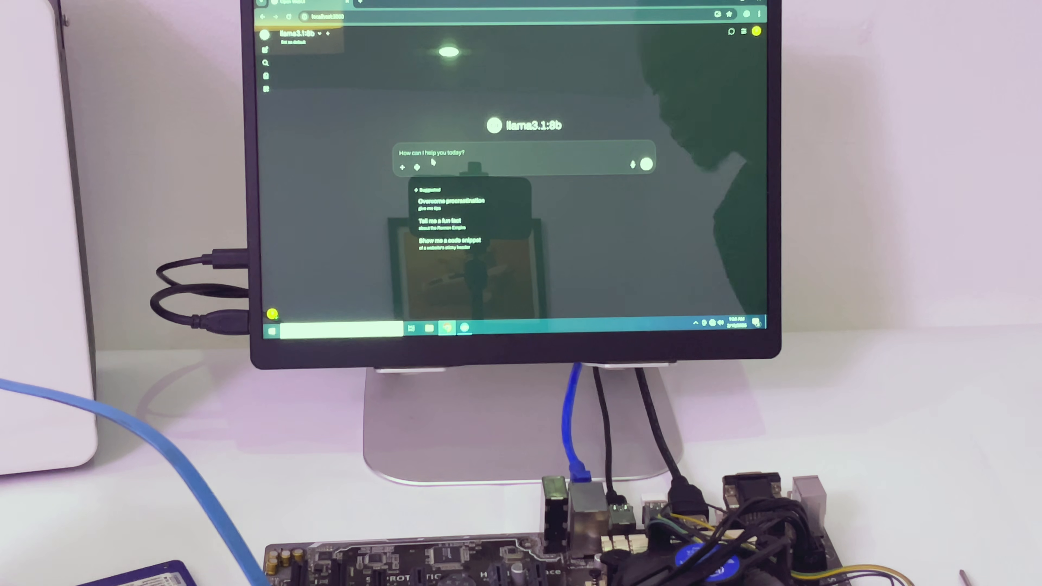
# Send the message "hello" to the llama3.1:8b model in the chat
pyautogui.write('hel')
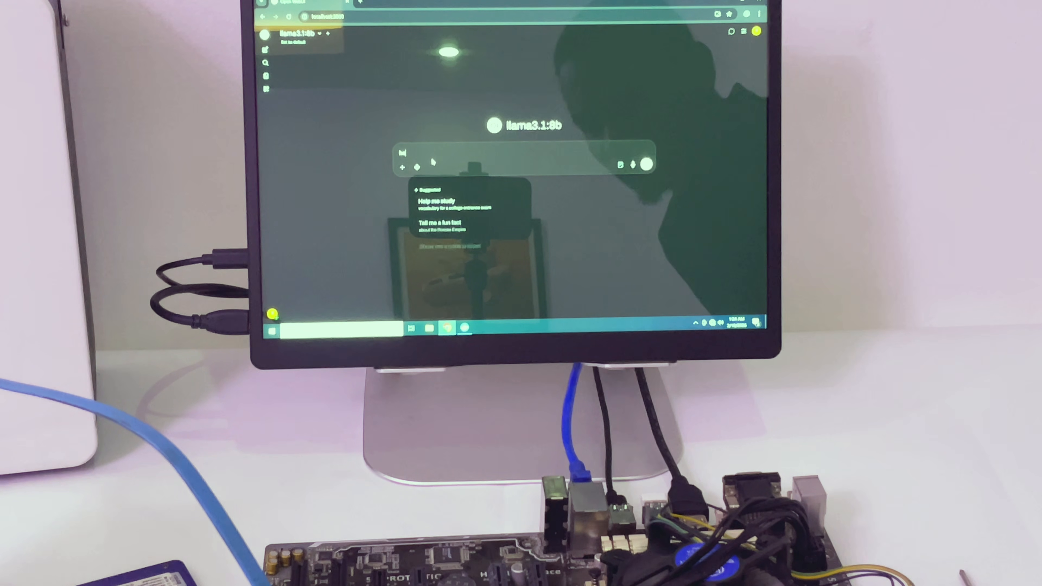
pyautogui.write('lo')
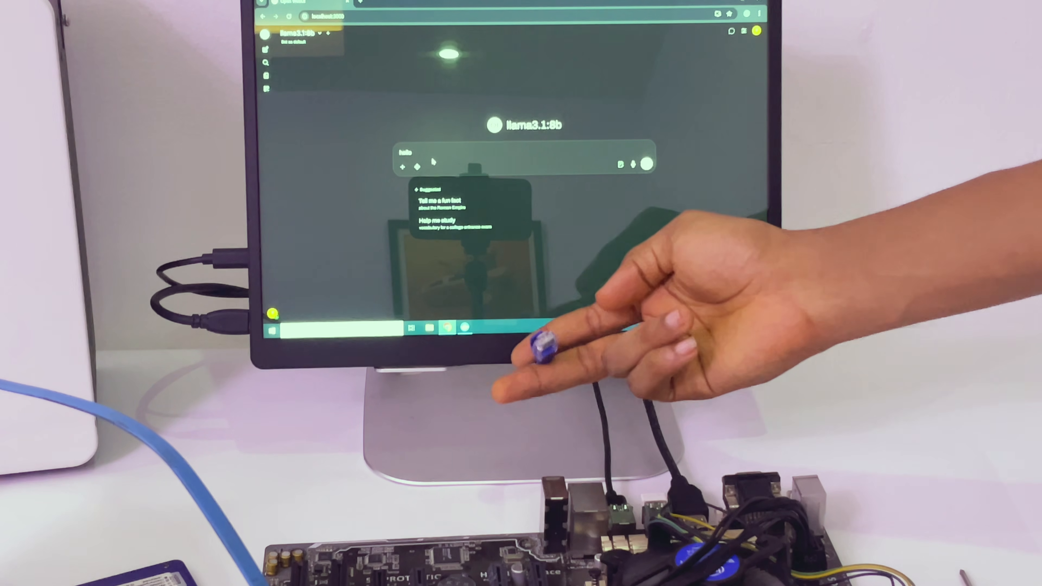
pyautogui.press('Return')
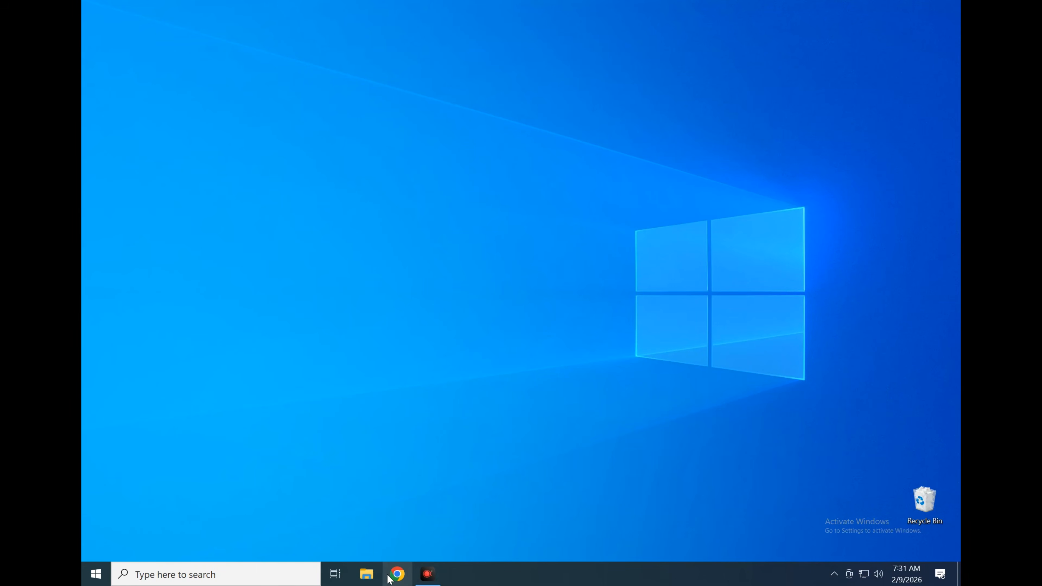
# In Chrome, search for "ollama", open the official Ollama website and download its Windows installer
pyautogui.click(396, 574)
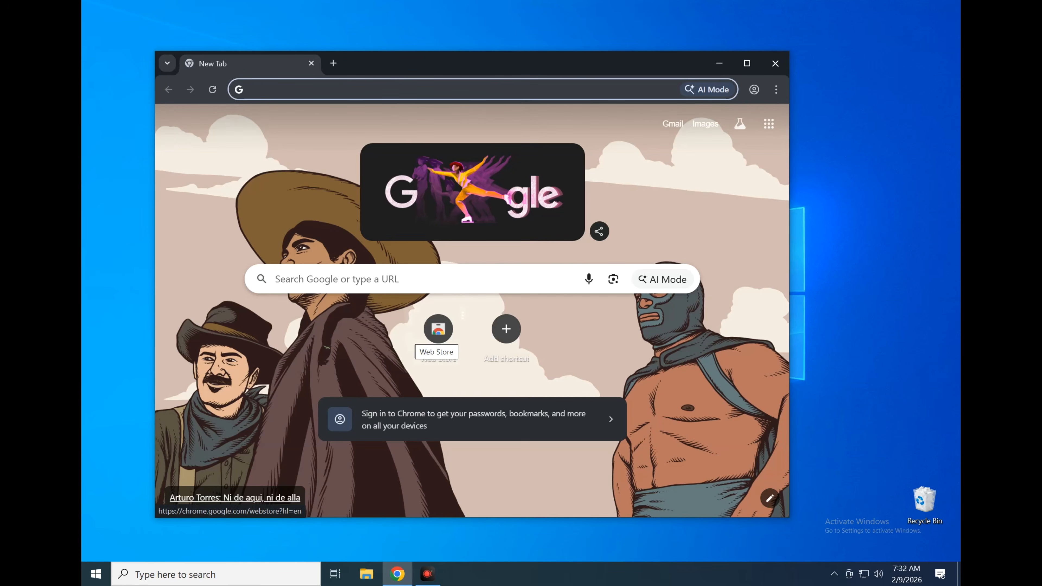
pyautogui.write('ollama')
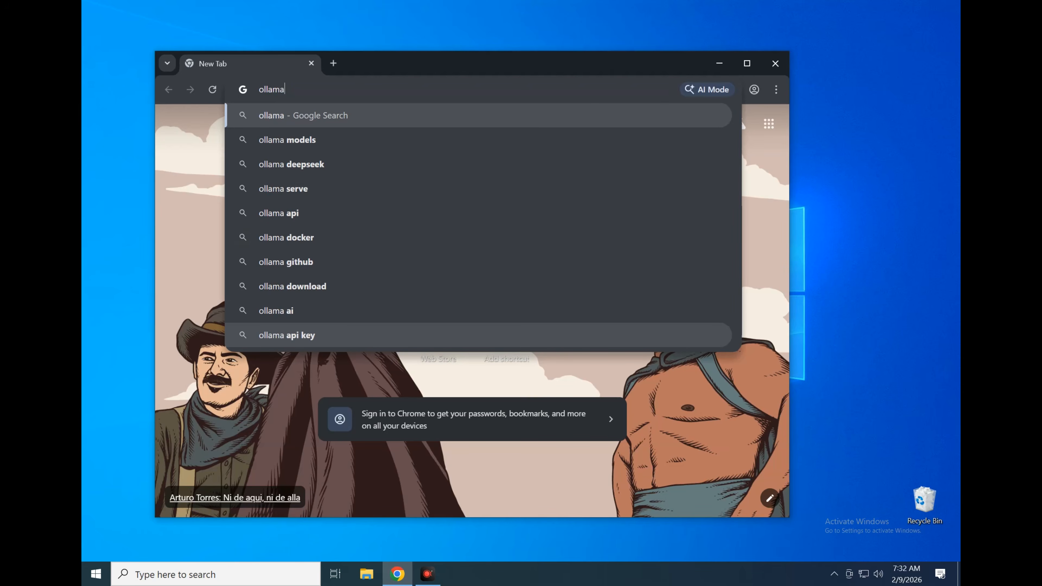
pyautogui.press('Return')
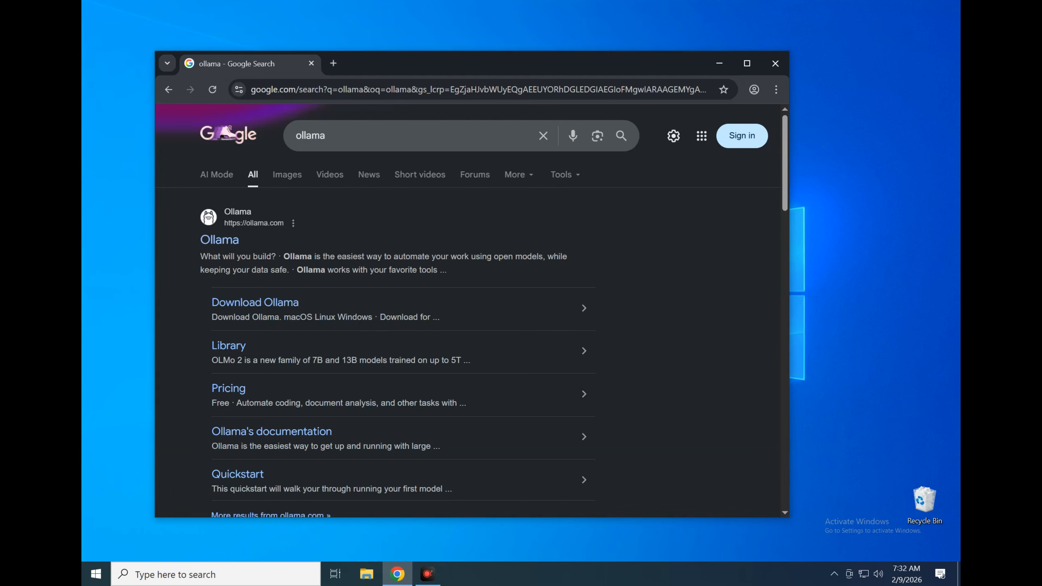
pyautogui.click(220, 241)
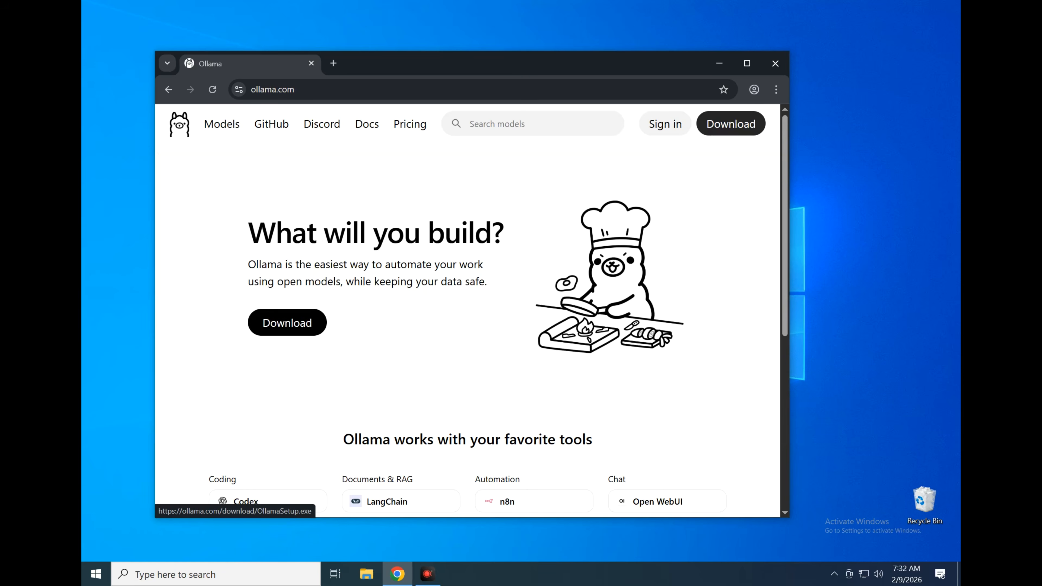
pyautogui.click(303, 328)
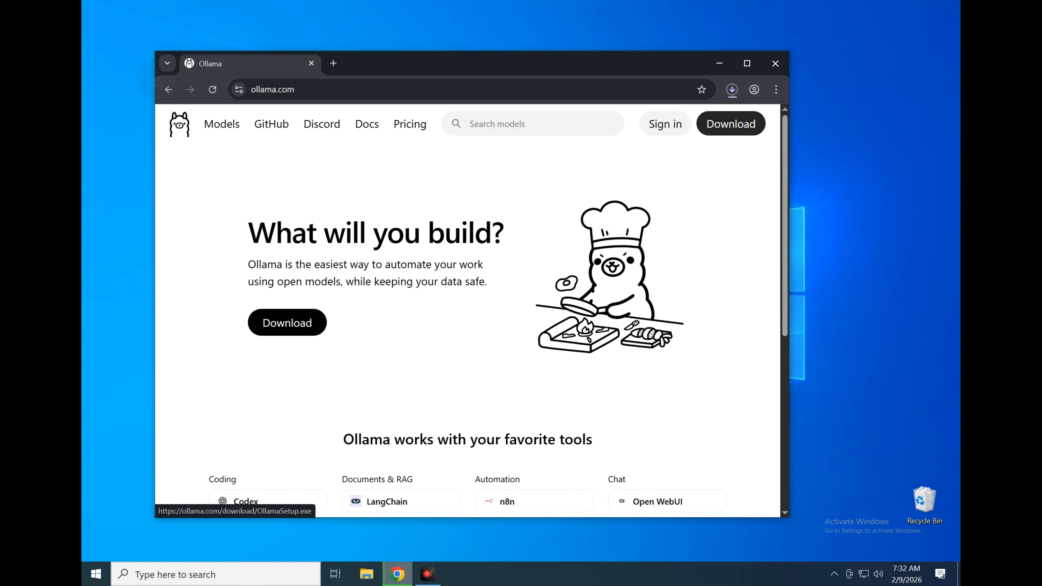
# Search for "docker desktop" in a new browser tab and open Docker's official Docker Desktop product page
pyautogui.click(334, 63)
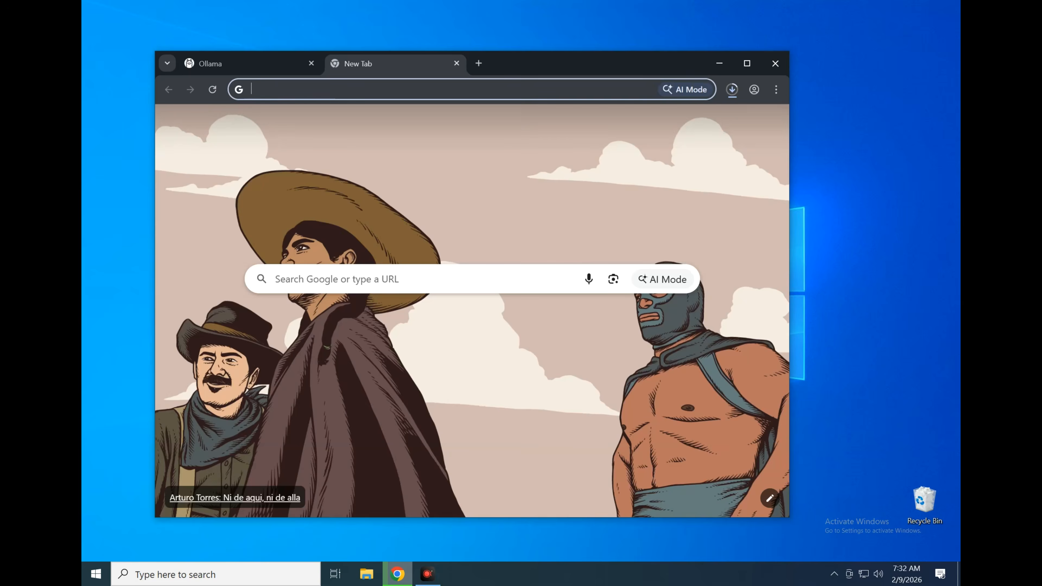
pyautogui.write('docker ')
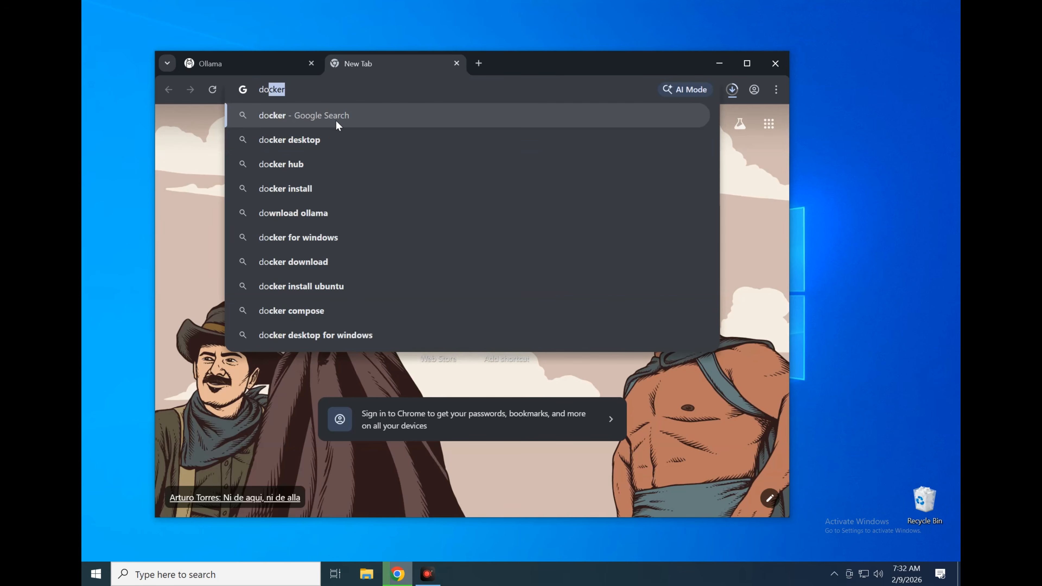
pyautogui.write('desktop')
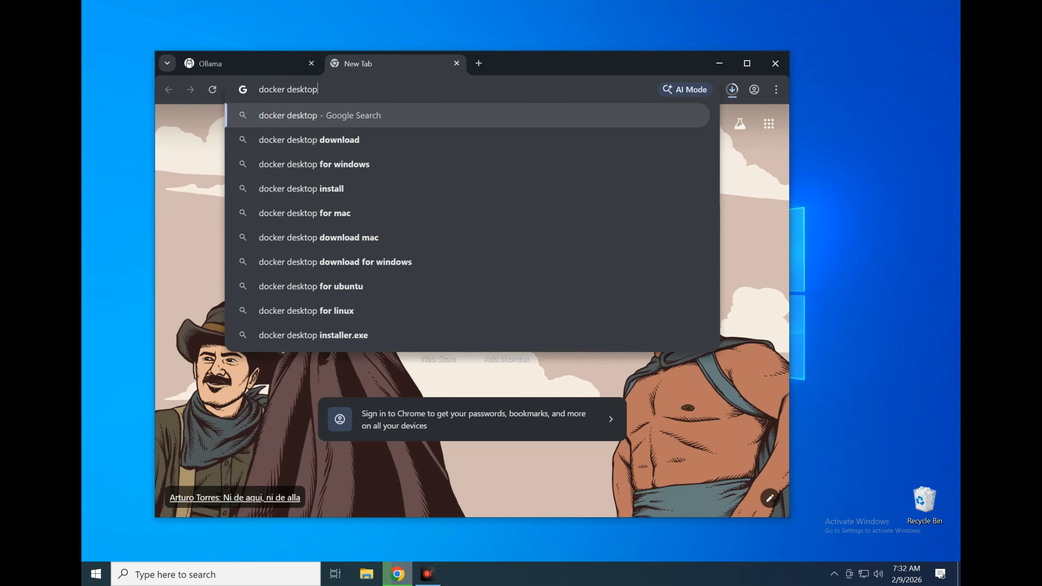
pyautogui.press('Return')
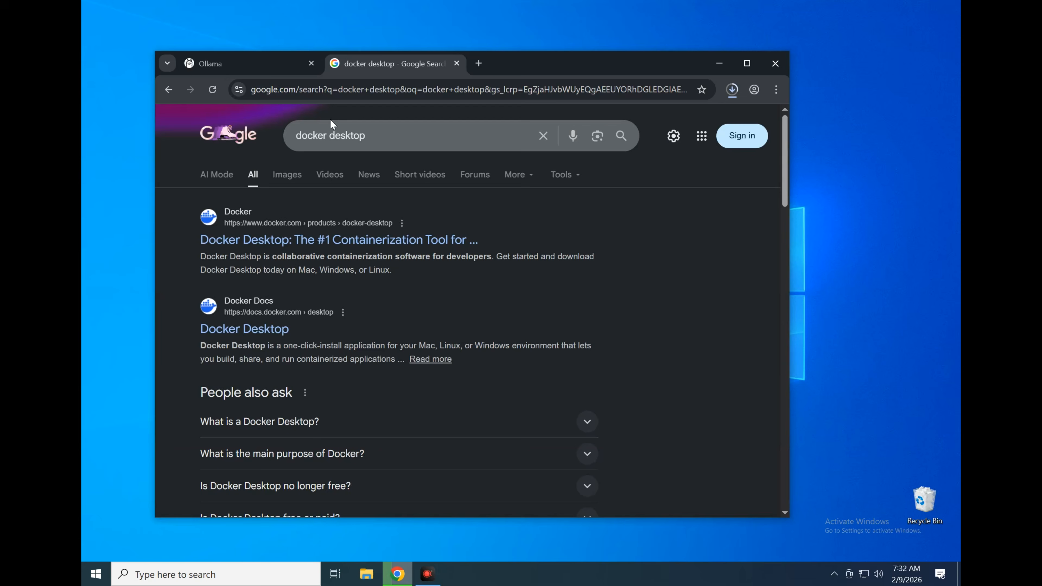
pyautogui.click(304, 240)
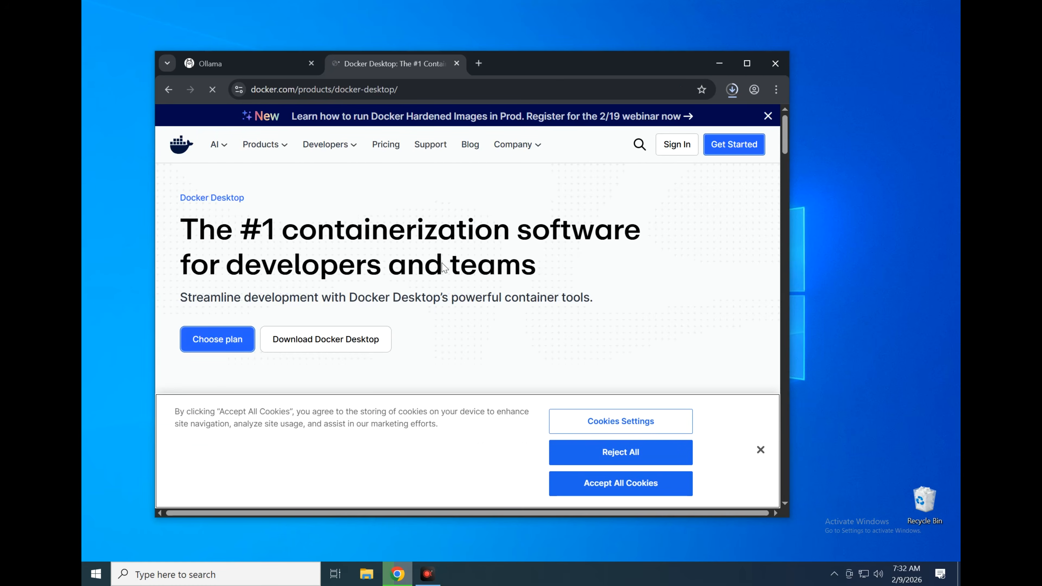
# Accept all cookies on the Docker site, download Docker Desktop for Windows – AMD64 and check the recent downloads
pyautogui.moveTo(324, 332)
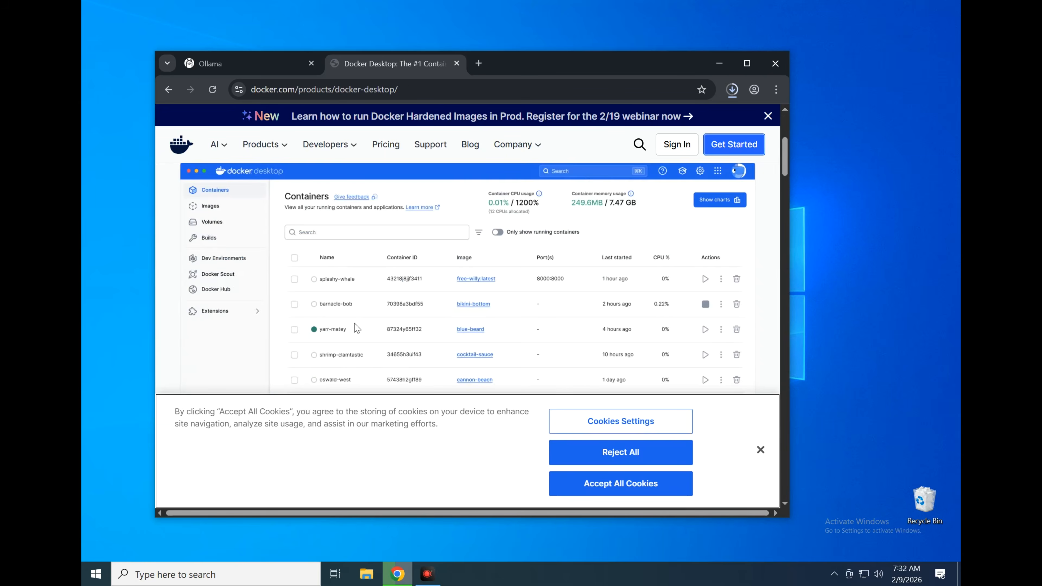
pyautogui.click(625, 484)
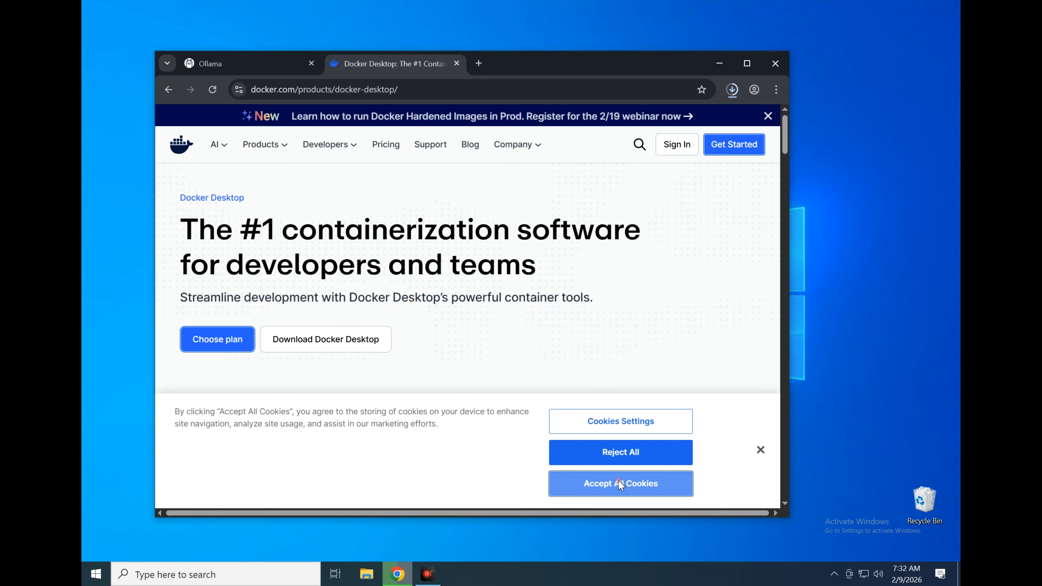
pyautogui.moveTo(361, 340)
pyautogui.scroll(-2, 361, 322)
pyautogui.scroll(-2, 360, 318)
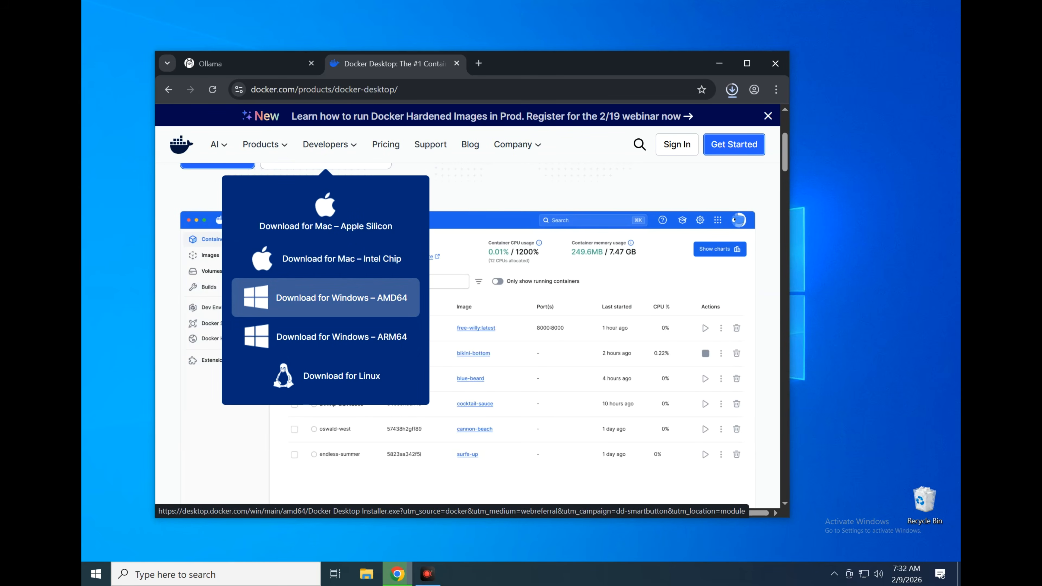
pyautogui.click(389, 296)
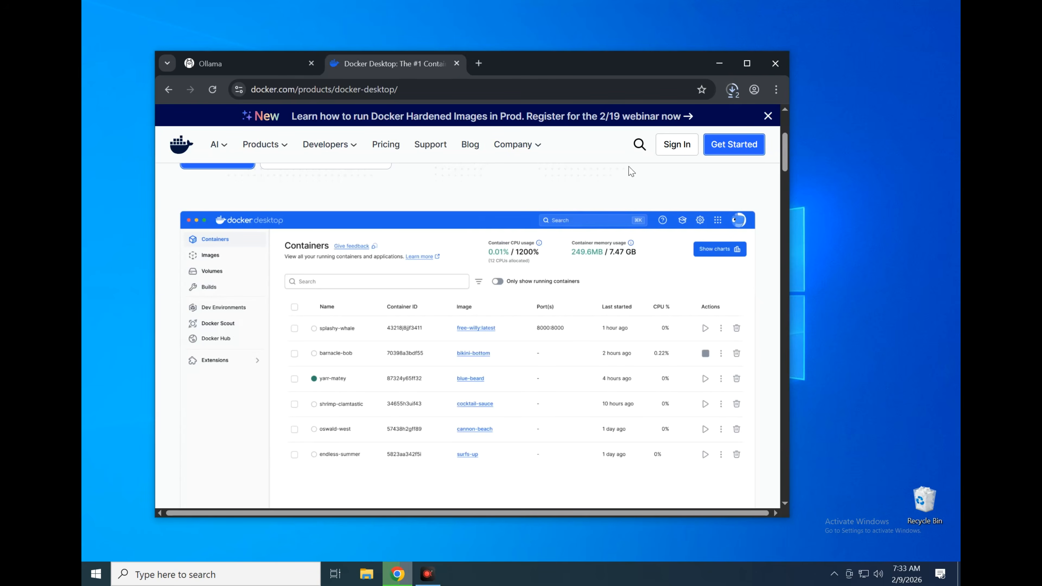
pyautogui.click(733, 89)
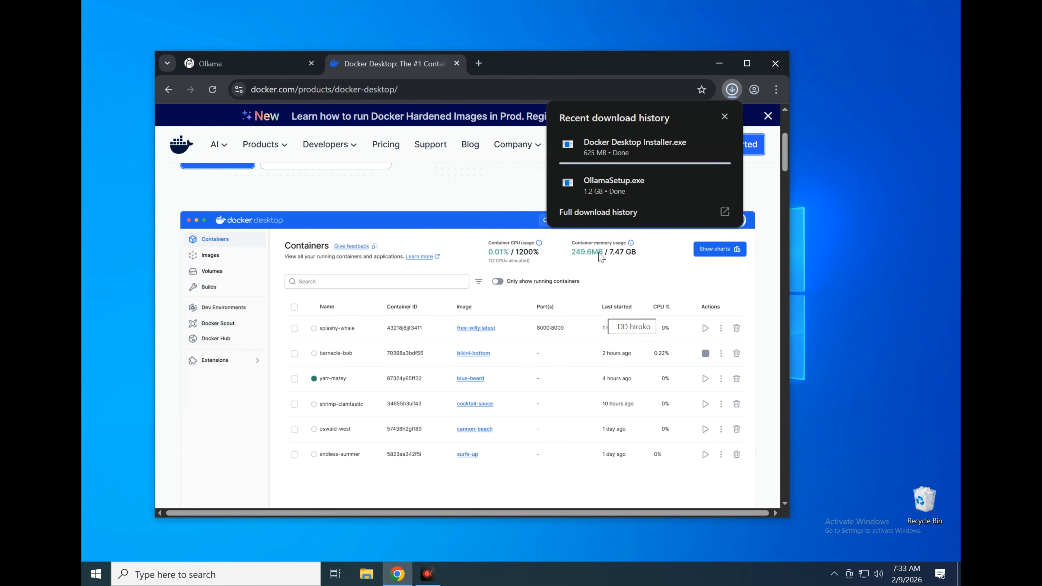
# Install Ollama by running OllamaSetup from the Downloads folder, and close the Ollama chat window that opens
pyautogui.click(719, 64)
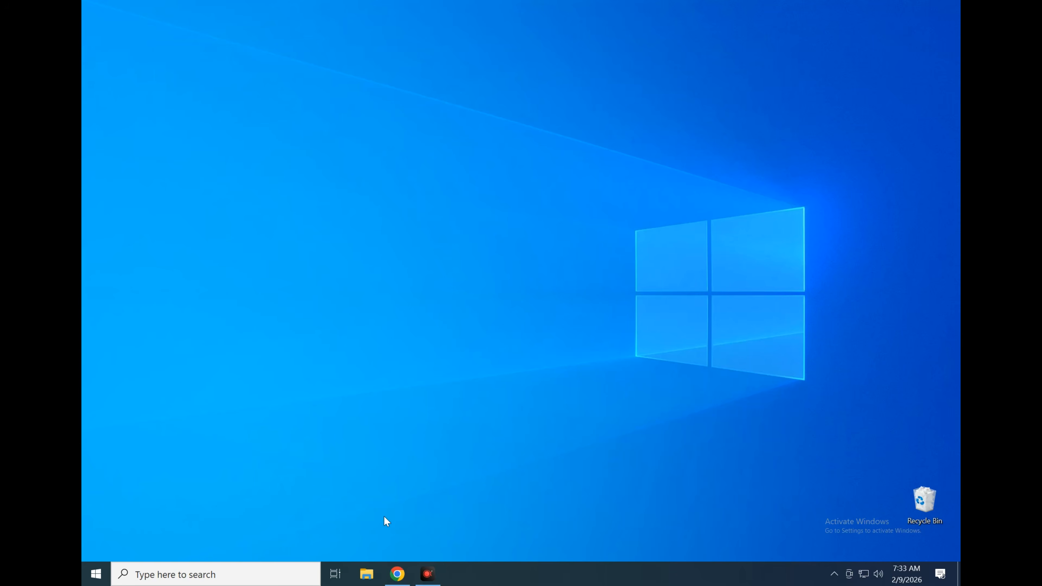
pyautogui.click(368, 576)
pyautogui.click(227, 205)
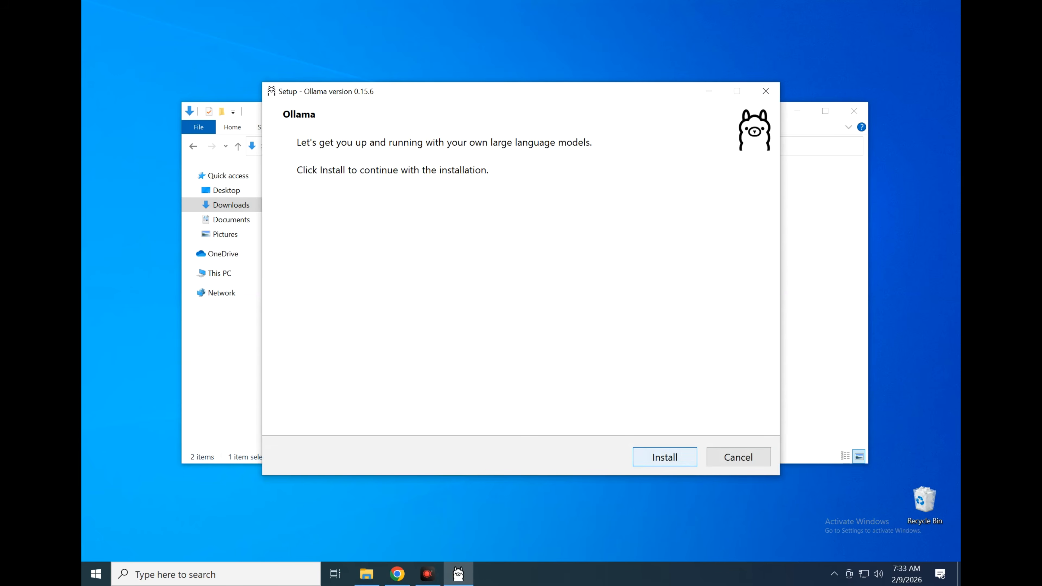
pyautogui.click(652, 456)
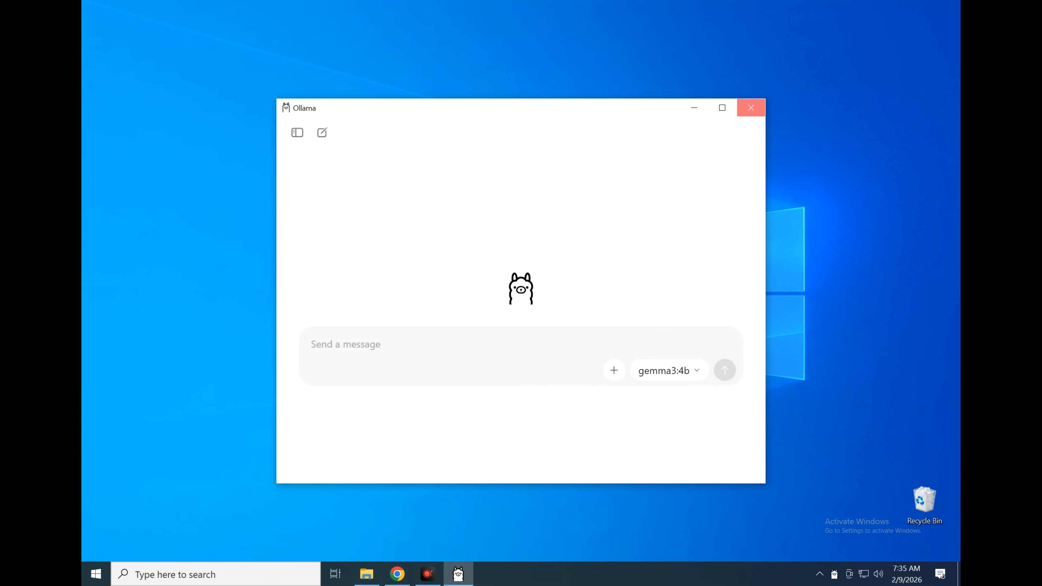
pyautogui.click(751, 107)
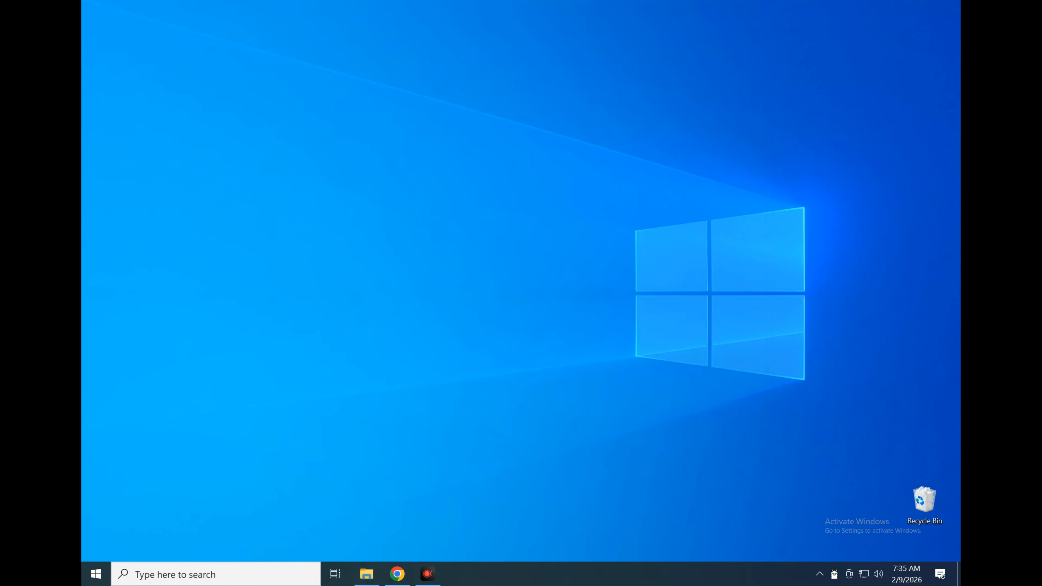
# Run Docker Desktop Installer from the Downloads folder and install it with WSL 2 and a desktop shortcut, without Windows Containers
pyautogui.click(368, 574)
pyautogui.press('Left')
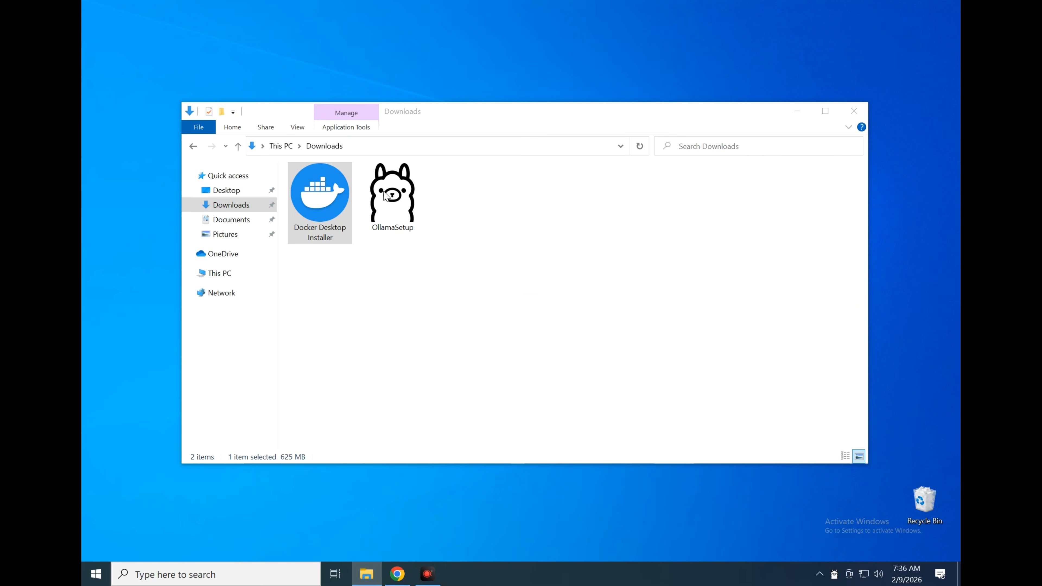
pyautogui.click(798, 111)
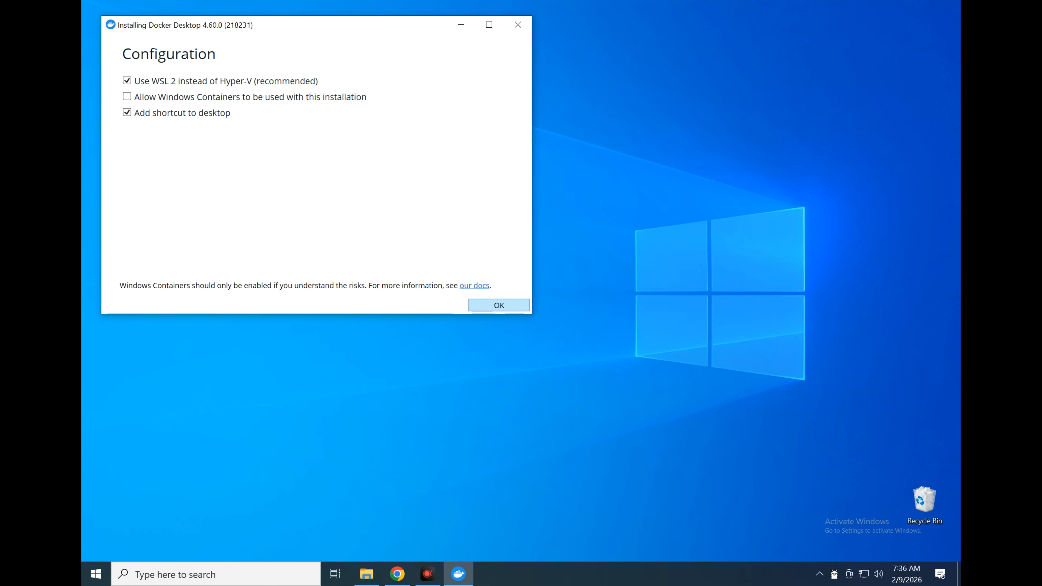
pyautogui.click(498, 305)
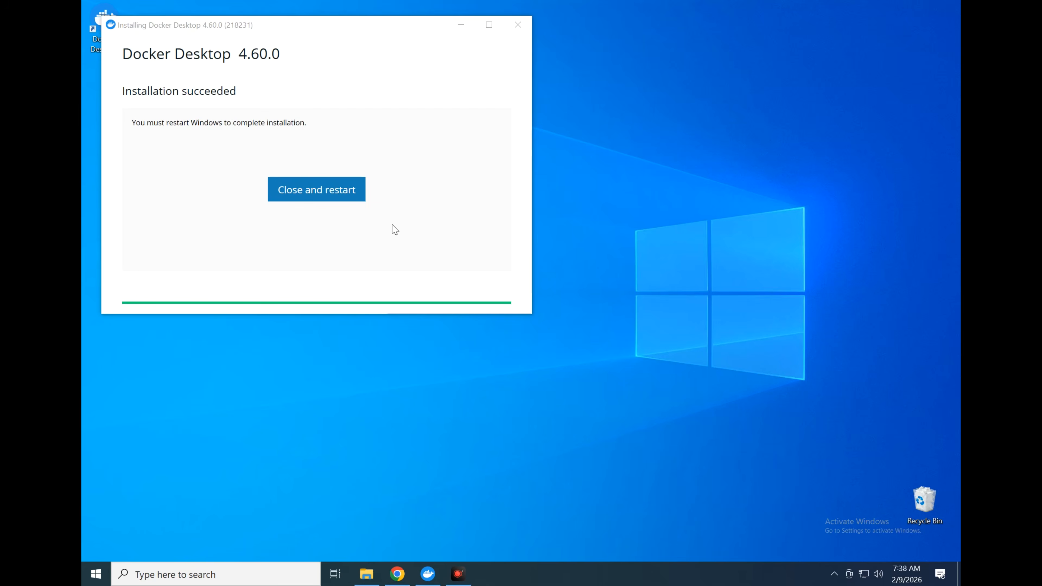
pyautogui.click(286, 194)
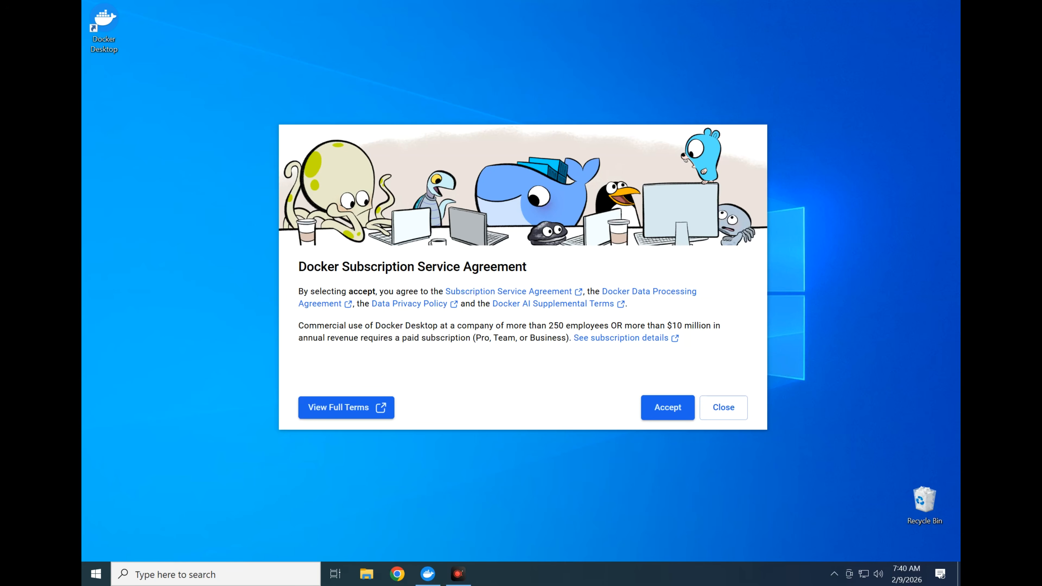
# Accept the Docker Subscription Service Agreement and skip signing in to Docker
pyautogui.click(684, 408)
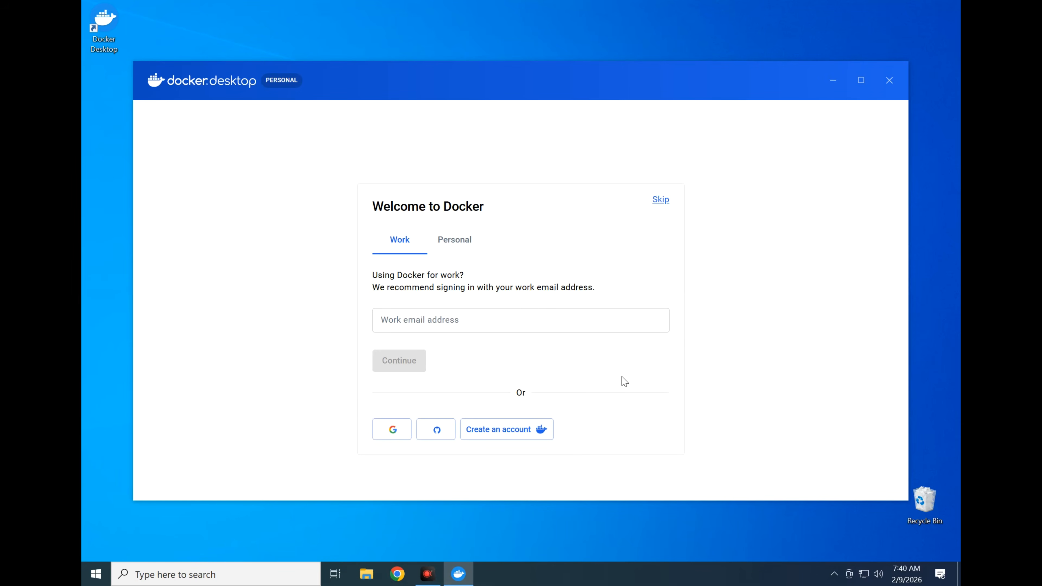
pyautogui.click(470, 320)
pyautogui.click(661, 200)
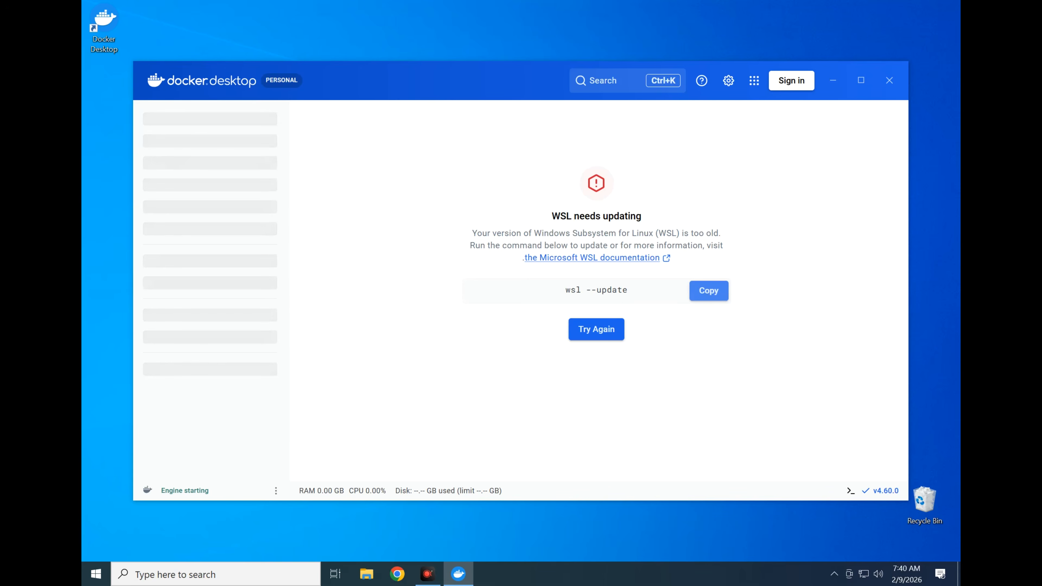
# Update WSL by running the copied command "wsl --update" in Windows PowerShell, and retry starting the Docker Engine
pyautogui.click(691, 291)
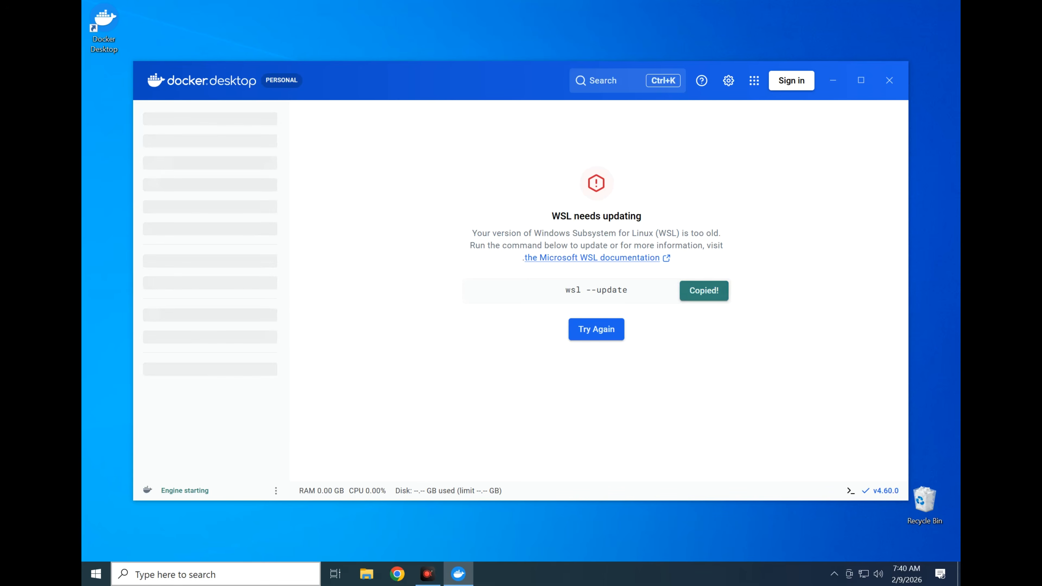
pyautogui.click(221, 573)
pyautogui.write('power')
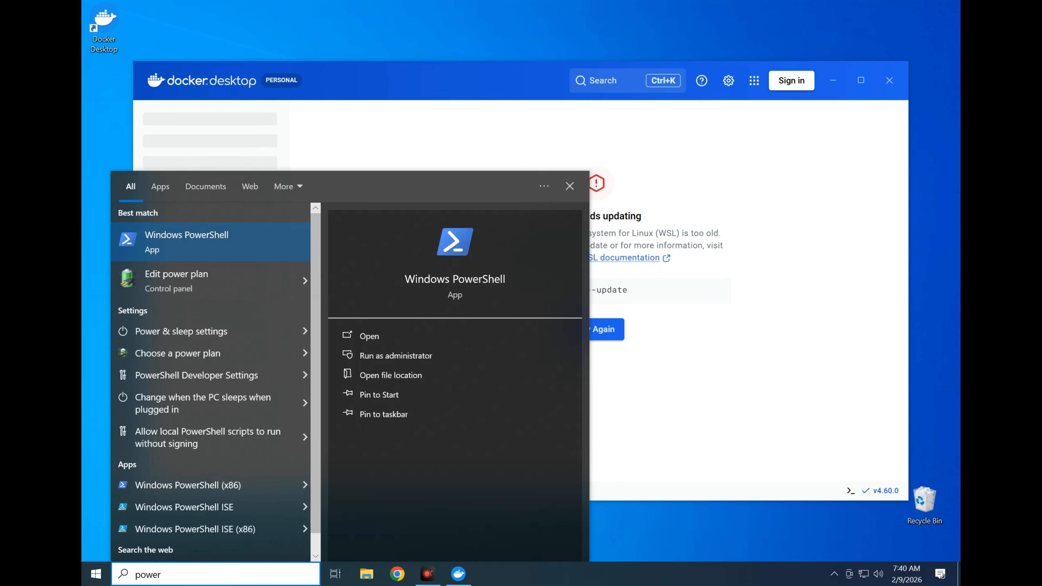
pyautogui.click(240, 239)
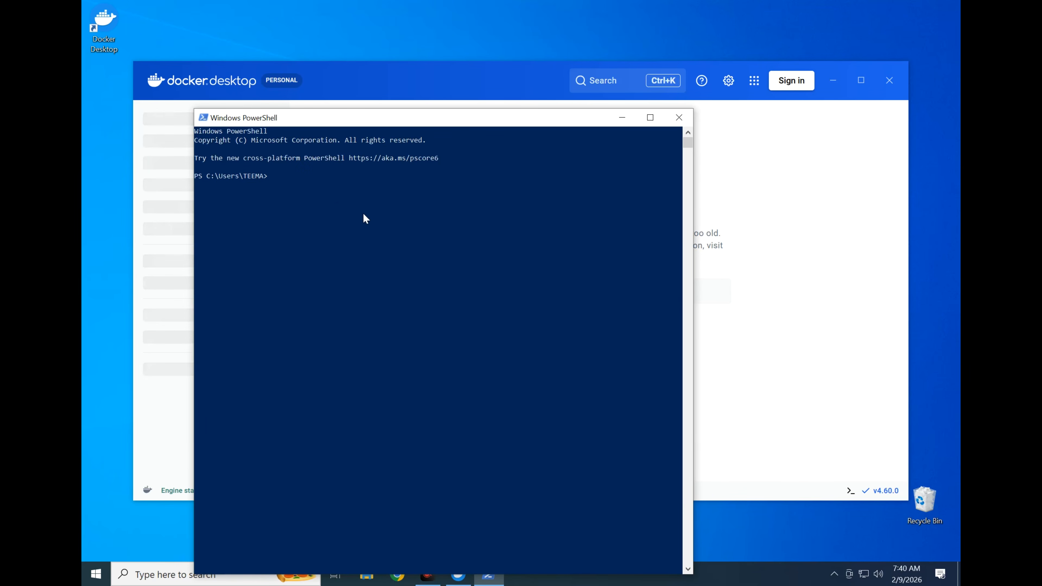
pyautogui.hotkey('ctrl', 'v')
pyautogui.press('Return')
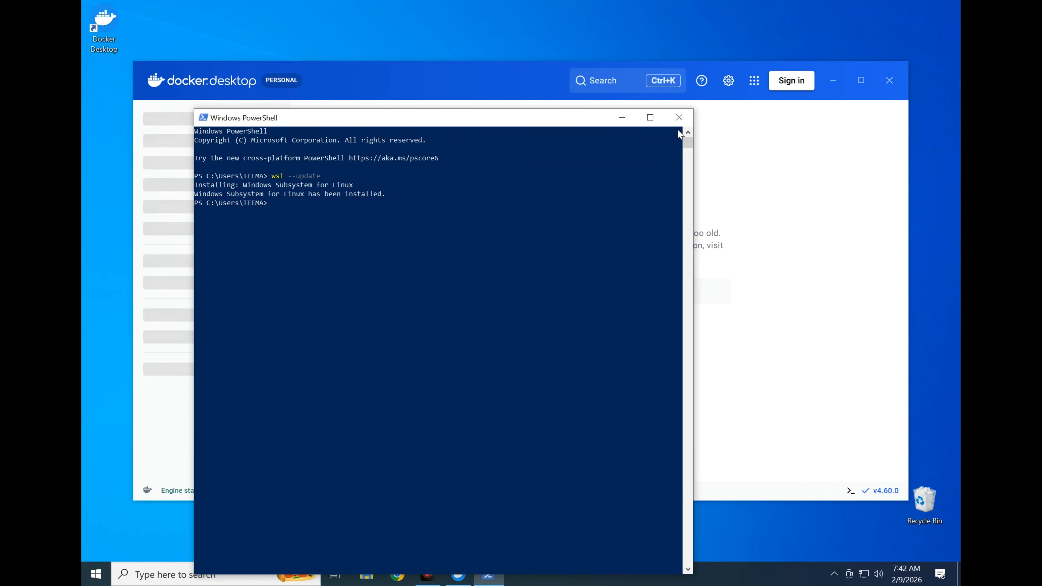
pyautogui.click(679, 117)
pyautogui.click(598, 327)
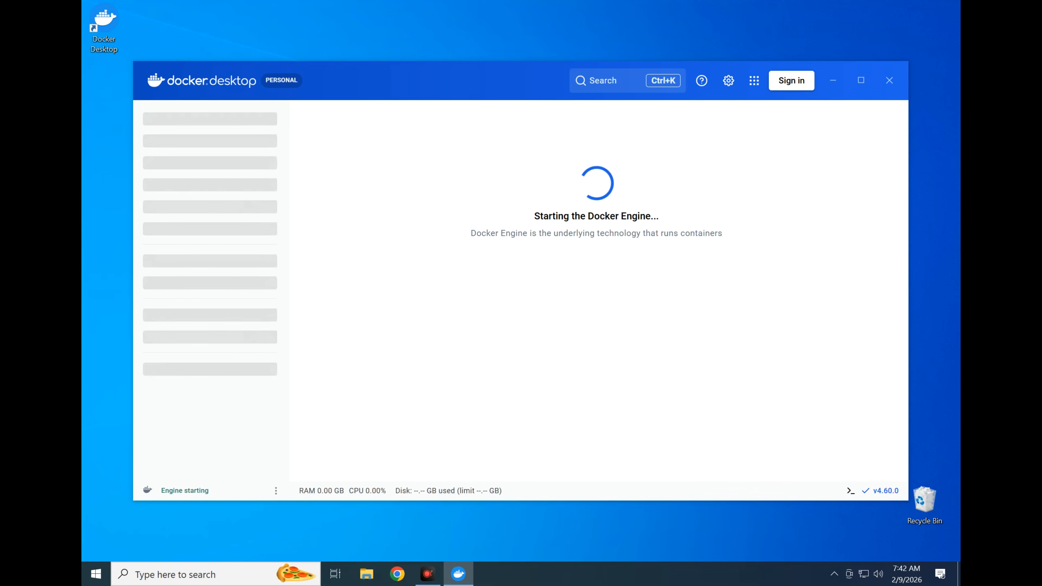
# Open the Ollama website in Chrome through a Google search for "ollama" and go to its list of models
pyautogui.click(397, 574)
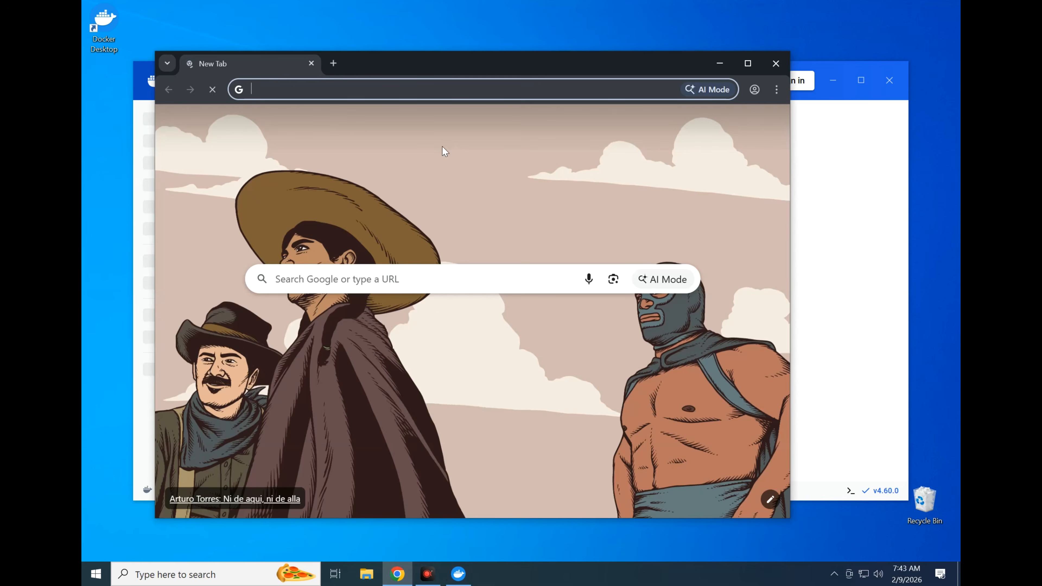
pyautogui.write('olla')
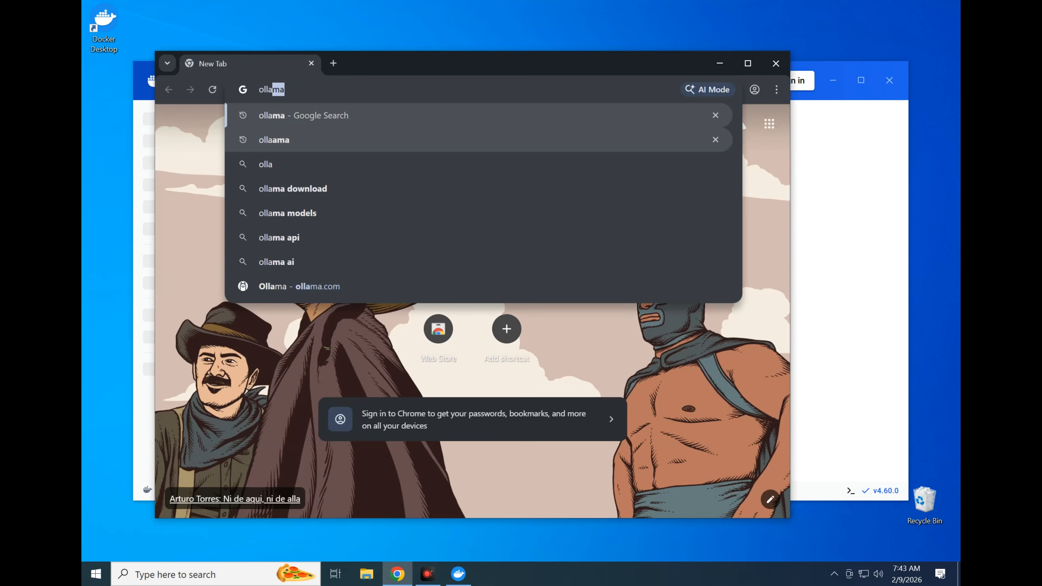
pyautogui.write('ma')
pyautogui.press('Return')
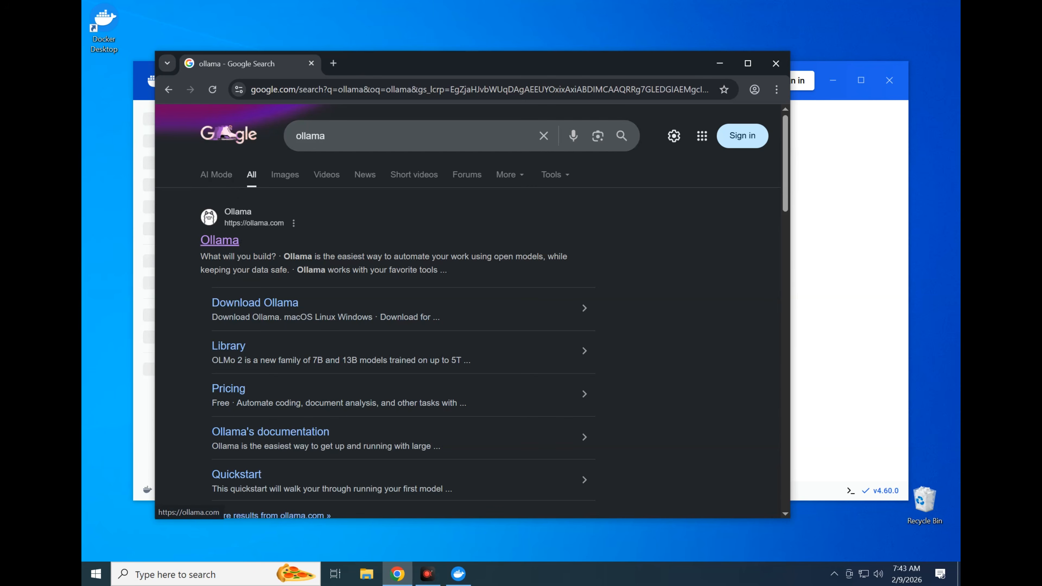
pyautogui.click(220, 240)
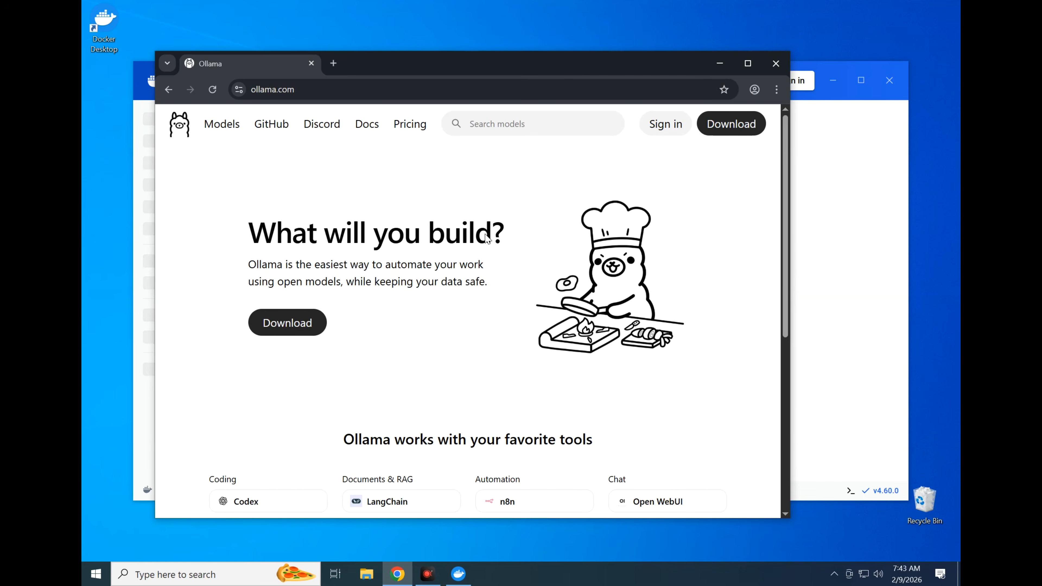
pyautogui.click(224, 124)
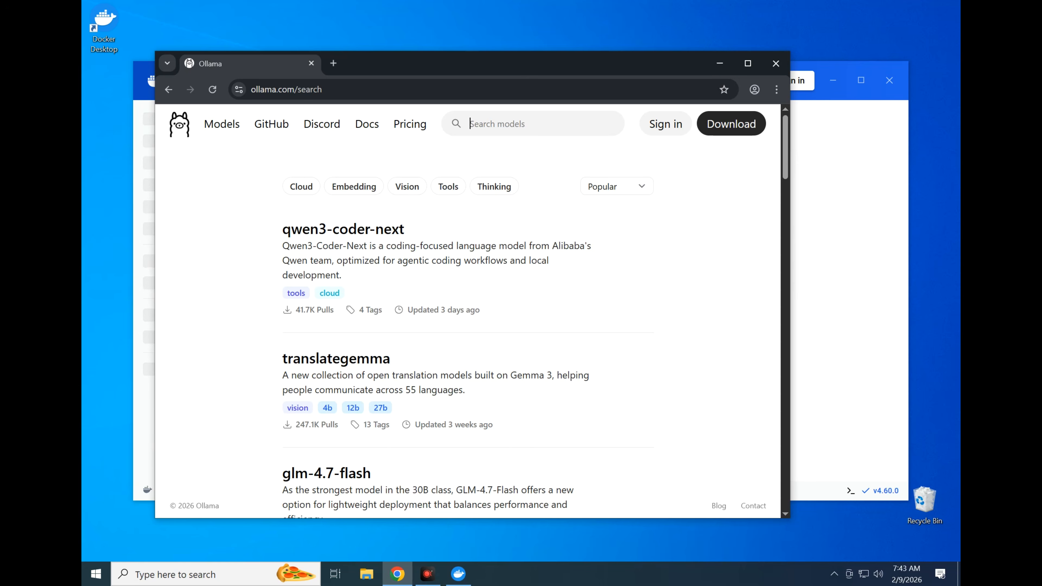
# Search the Ollama models for "llama", open the llama3.1 page and bring its table of available model sizes into view
pyautogui.click(471, 124)
pyautogui.write('llama')
pyautogui.scroll(-3, 311, 321)
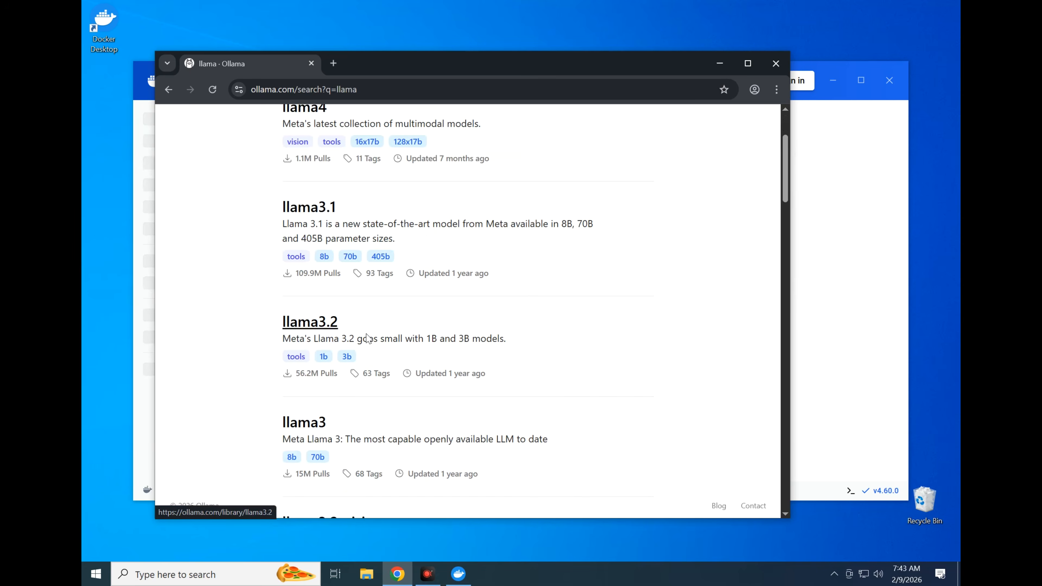
pyautogui.click(328, 206)
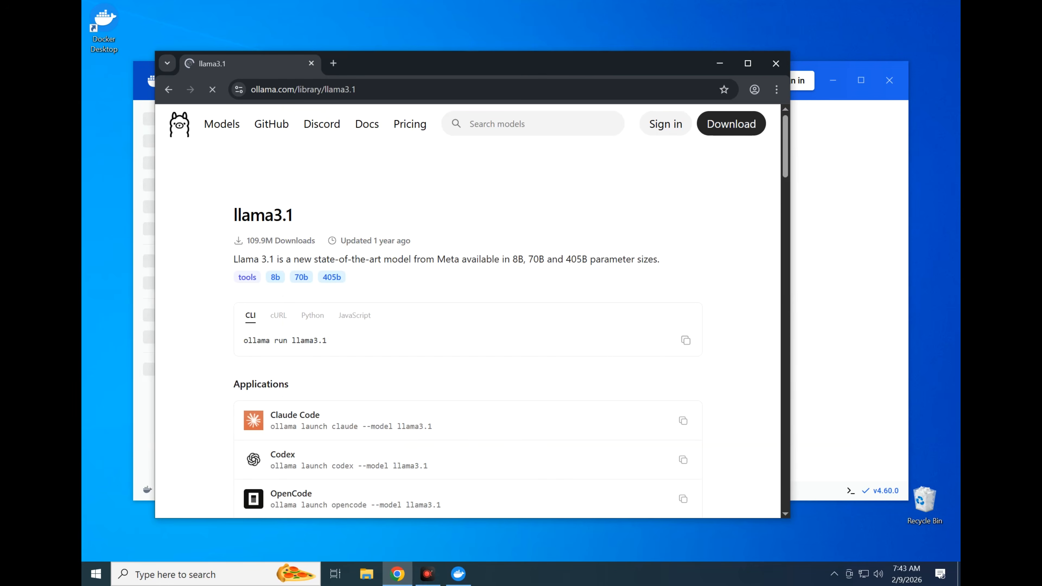
pyautogui.scroll(-6, 385, 262)
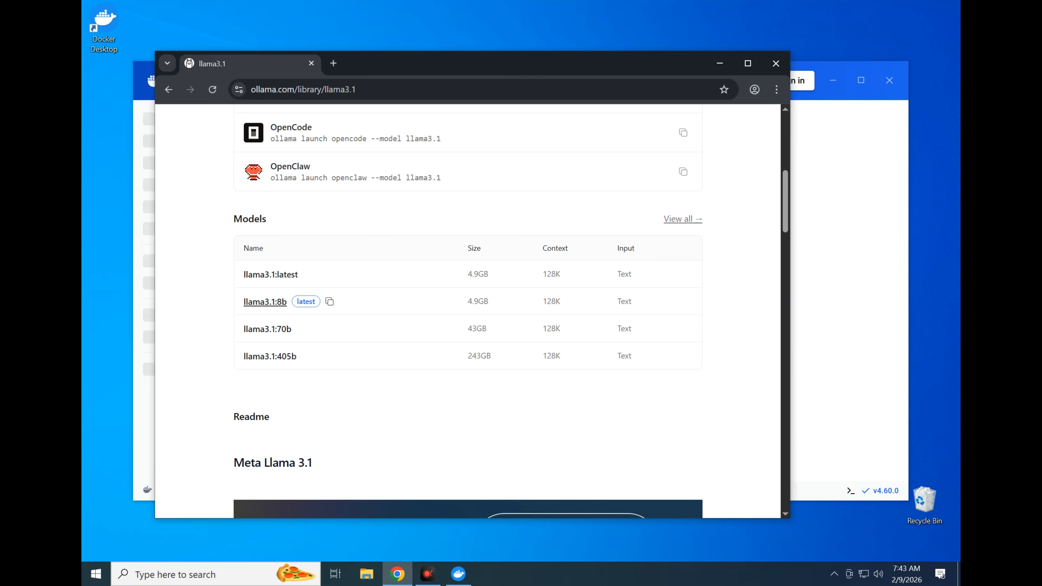
pyautogui.scroll(8, 467, 312)
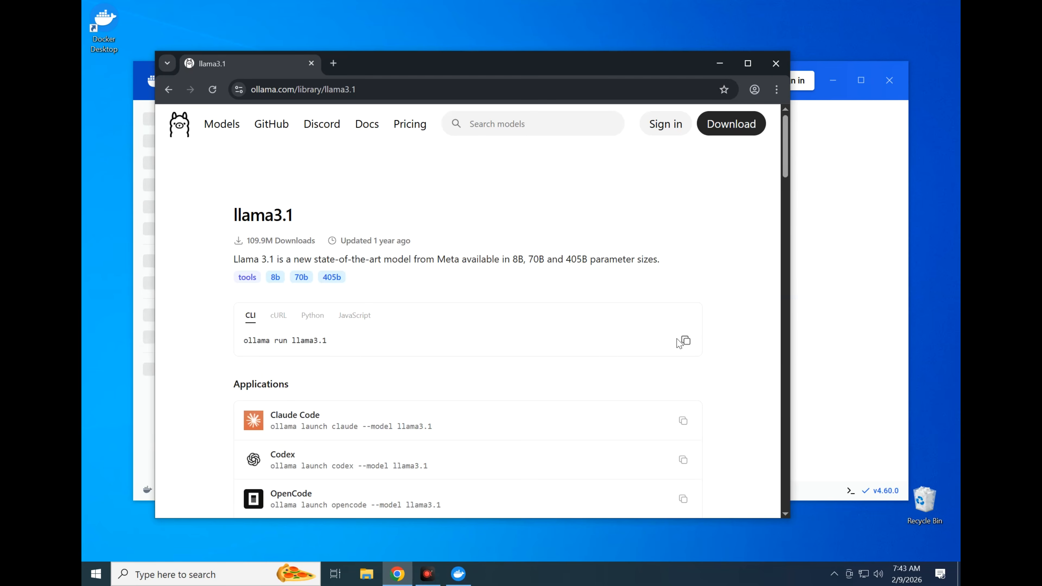
pyautogui.scroll(-8, 563, 330)
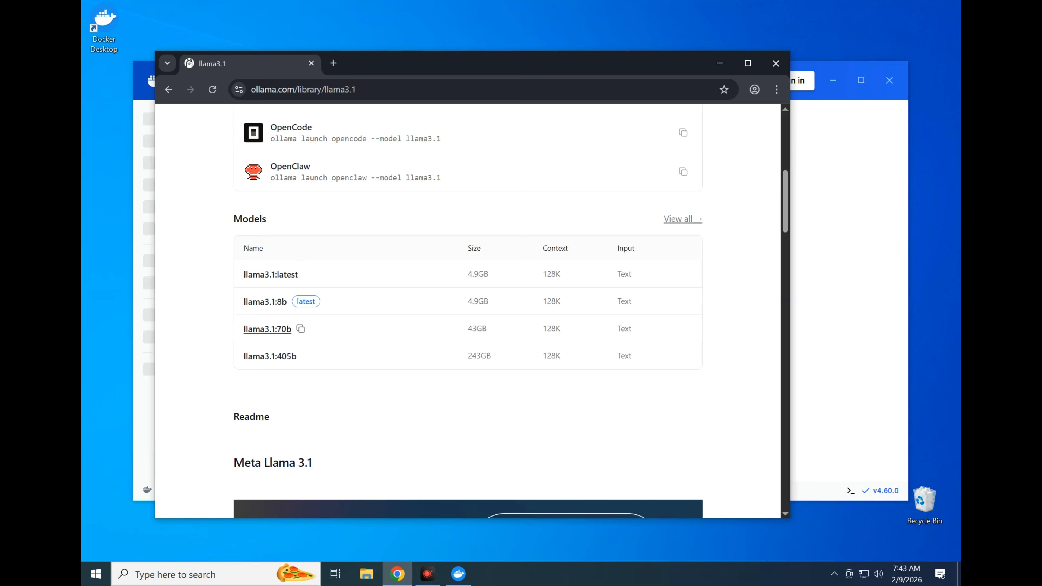
pyautogui.click(844, 291)
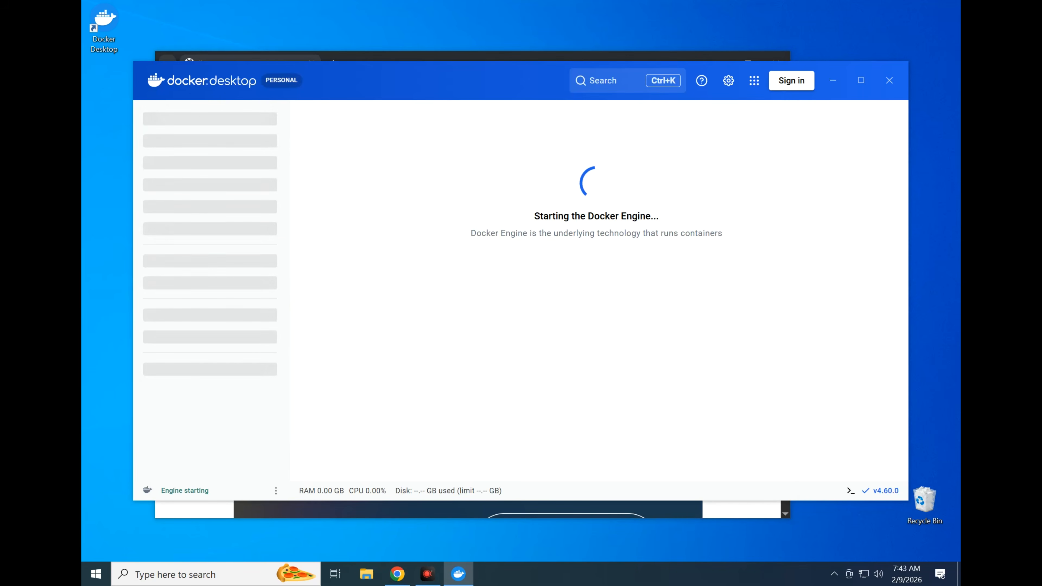
pyautogui.click(462, 56)
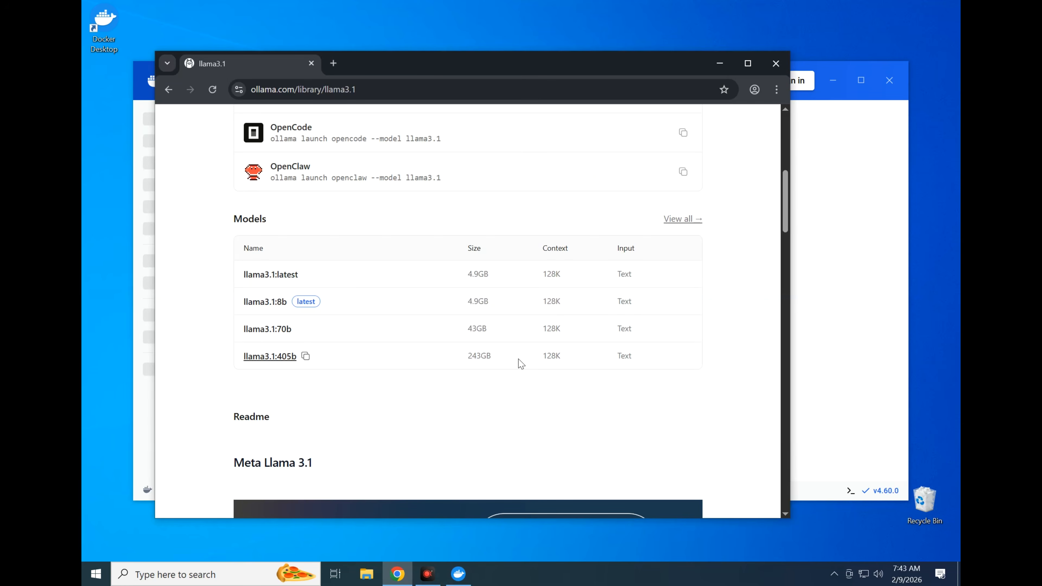
# Open Windows PowerShell and move its window aside so that the llama3.1 model names stay readable
pyautogui.click(251, 575)
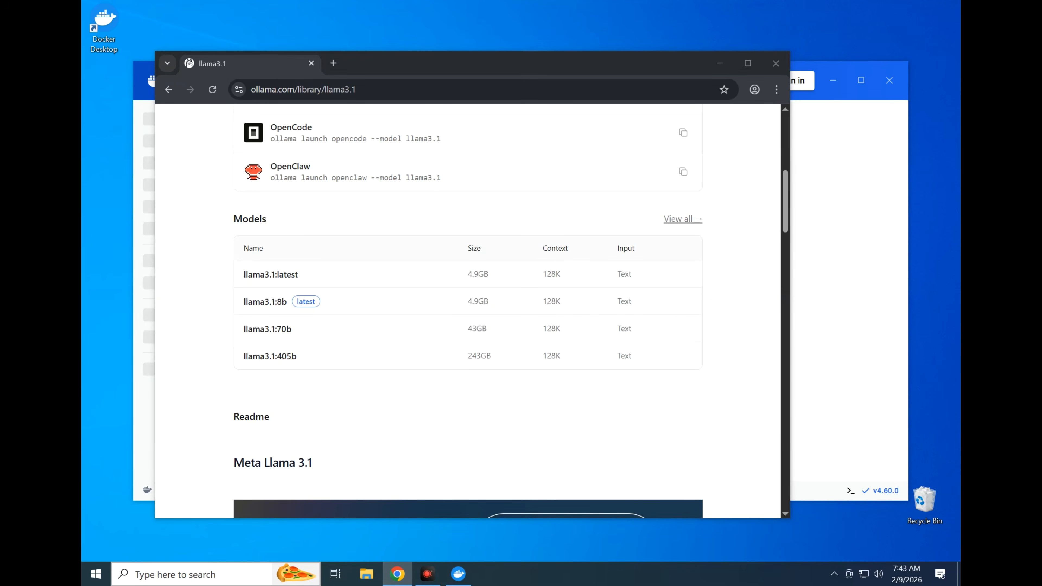
pyautogui.write('p')
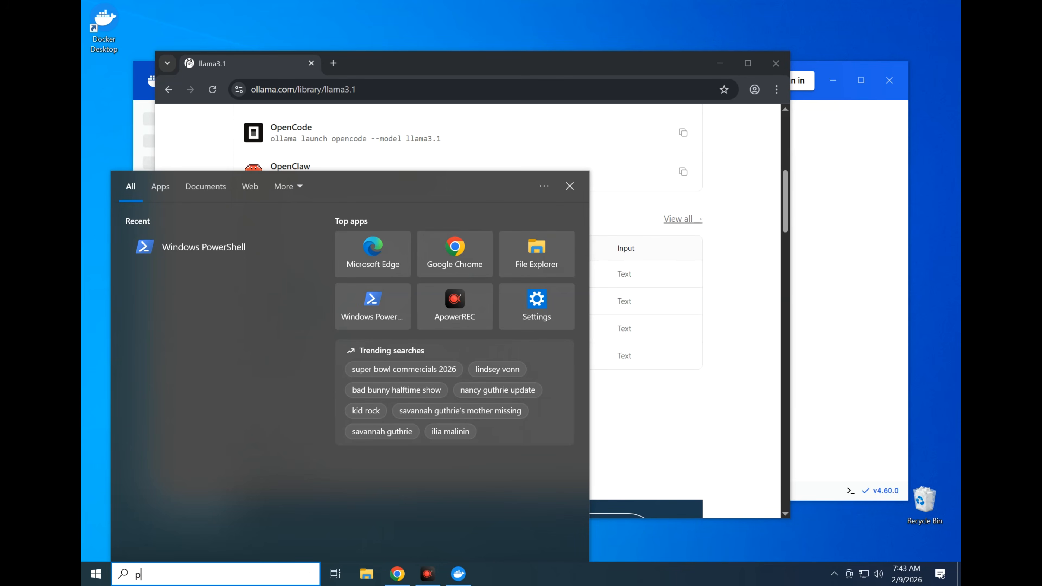
pyautogui.write('owershell')
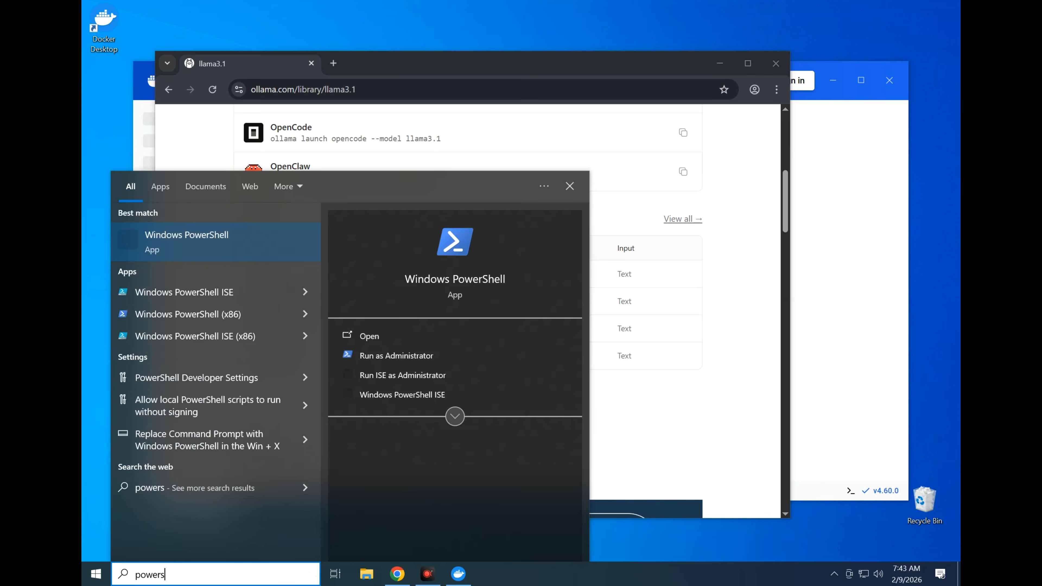
pyautogui.press('Return')
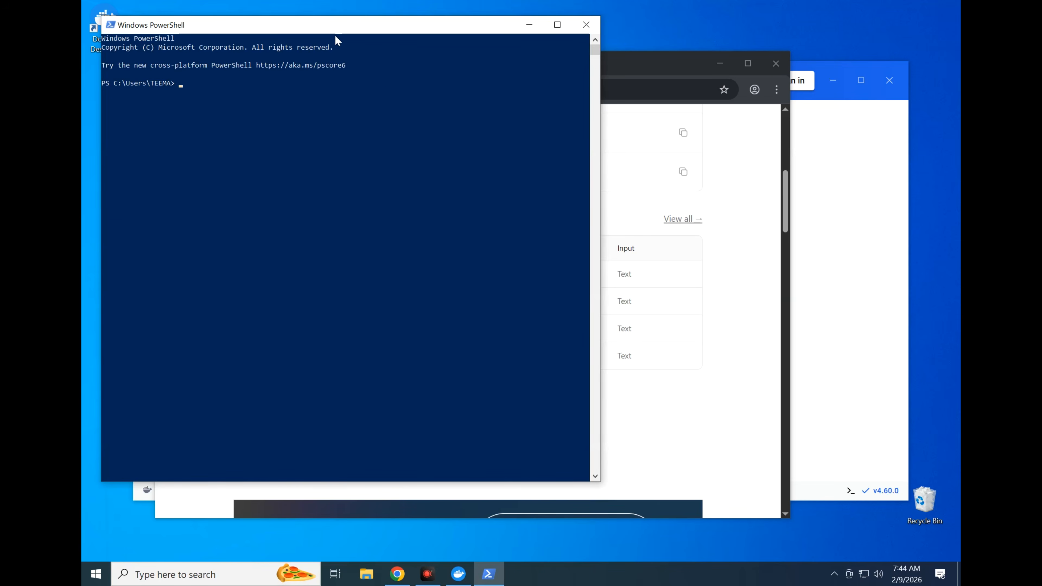
pyautogui.moveTo(339, 26); pyautogui.dragTo(610, 115)
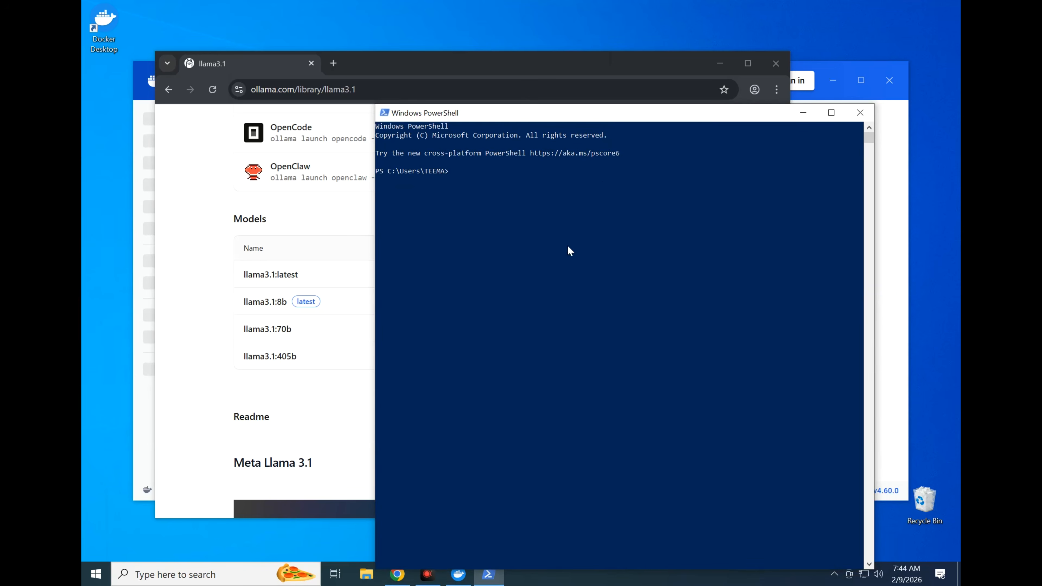
# Download and start the Llama model in PowerShell with the command "ollama run llama3.1:8b"
pyautogui.click(548, 179)
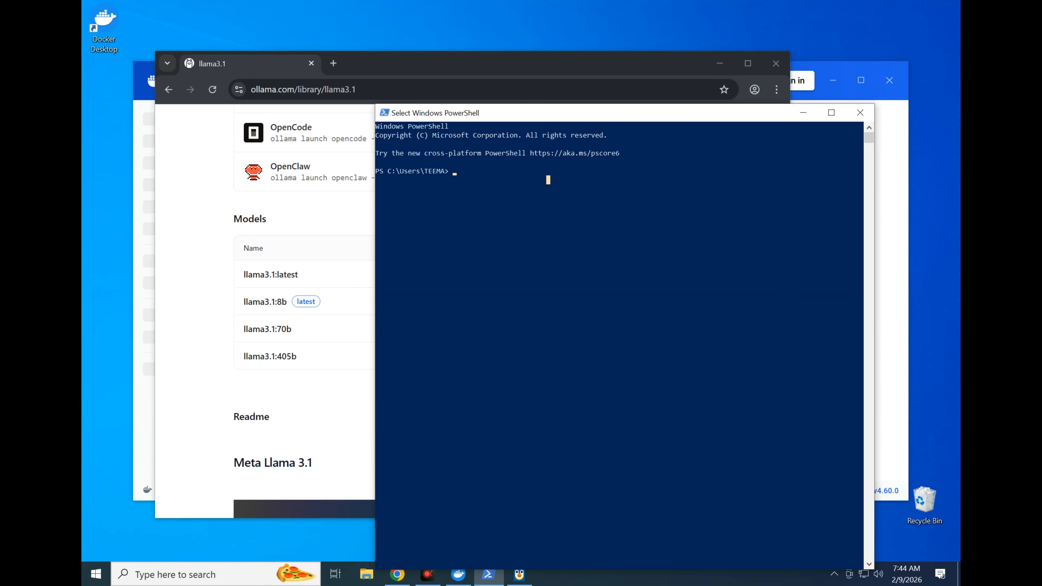
pyautogui.write('ollama run llama3.1:8b')
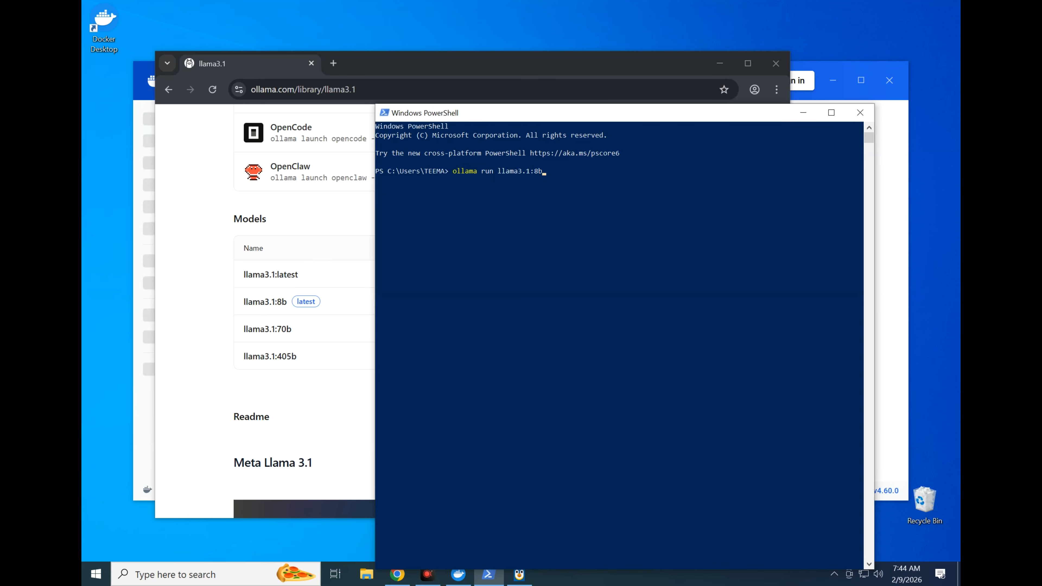
pyautogui.press('Return')
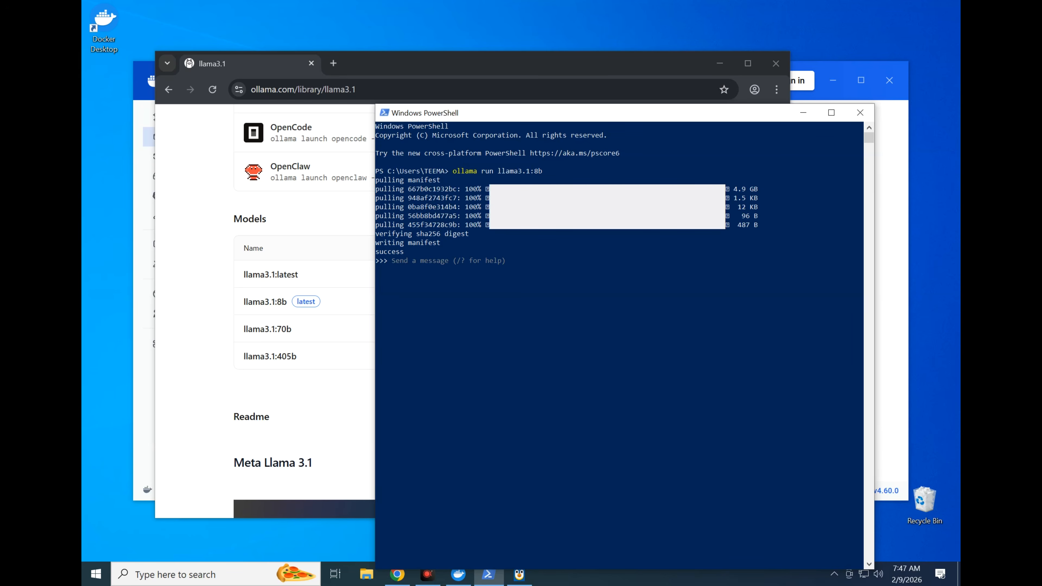
# Send the test message "hello" to the llama3.1:8b model and request the chat's command help with "/?"
pyautogui.click(574, 309)
pyautogui.press('Return')
pyautogui.write('hello')
pyautogui.press('Return')
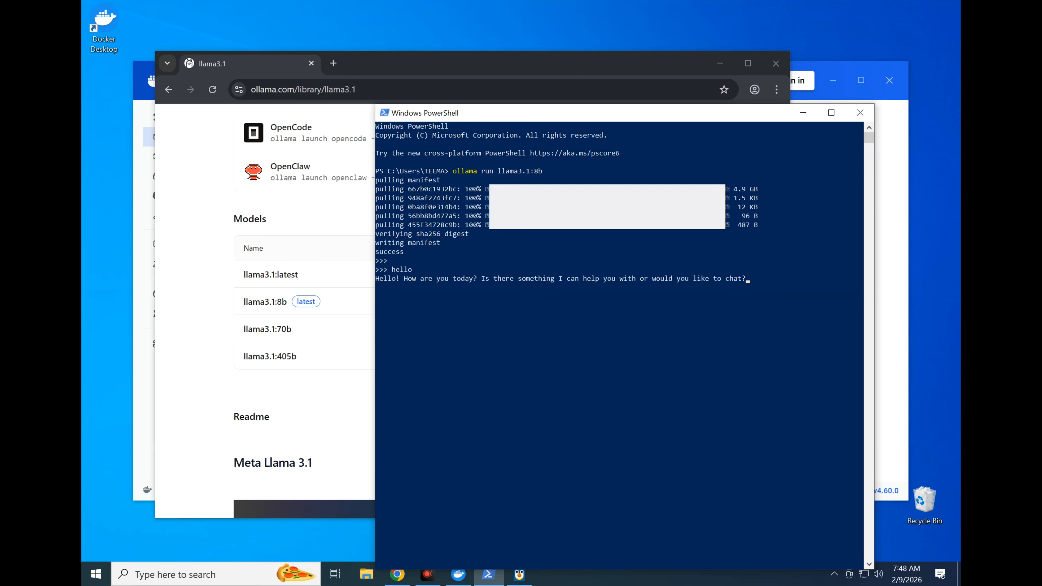
pyautogui.write('/?')
pyautogui.press('Return')
# End the llama3.1:8b chat with "/bye" and empty the terminal with "clear"
pyautogui.write('/bye')
pyautogui.press('Return')
pyautogui.write('clear')
pyautogui.press('Return')
# Search the Ollama website for "phi3" and open the phi3 page at its table of model variants
pyautogui.click(352, 226)
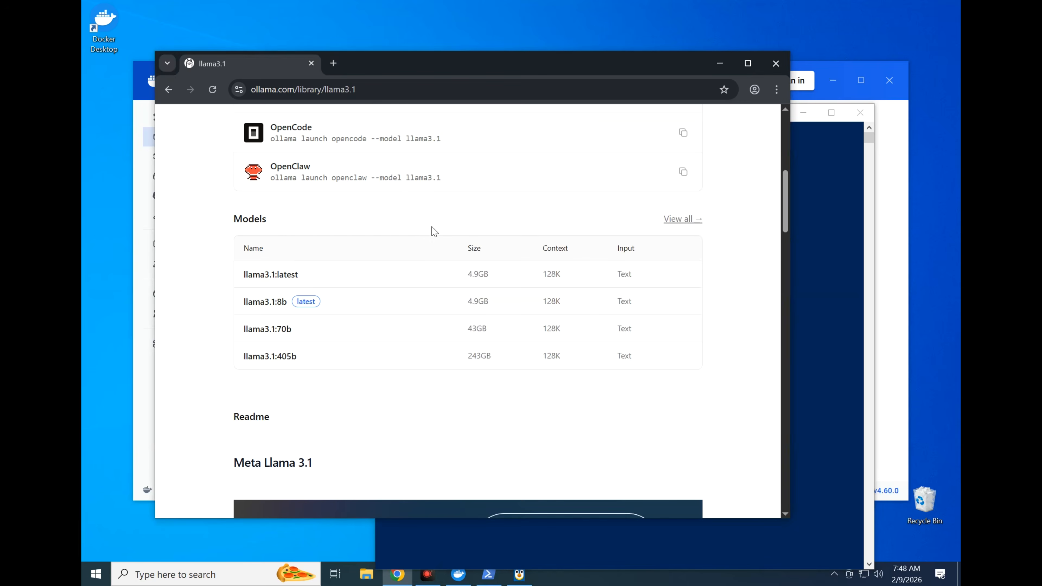
pyautogui.scroll(7, 430, 228)
pyautogui.click(503, 124)
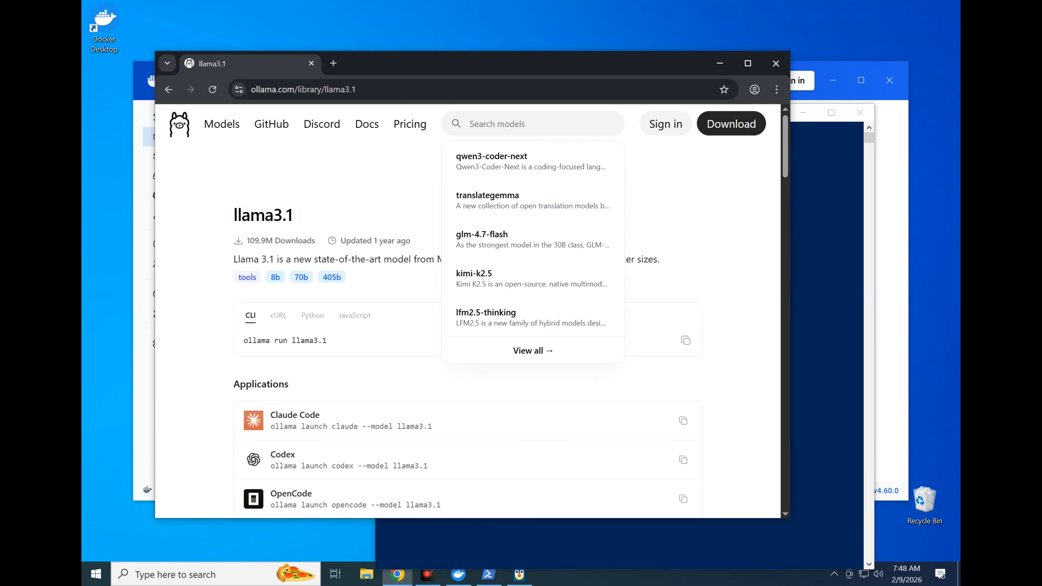
pyautogui.write('phi')
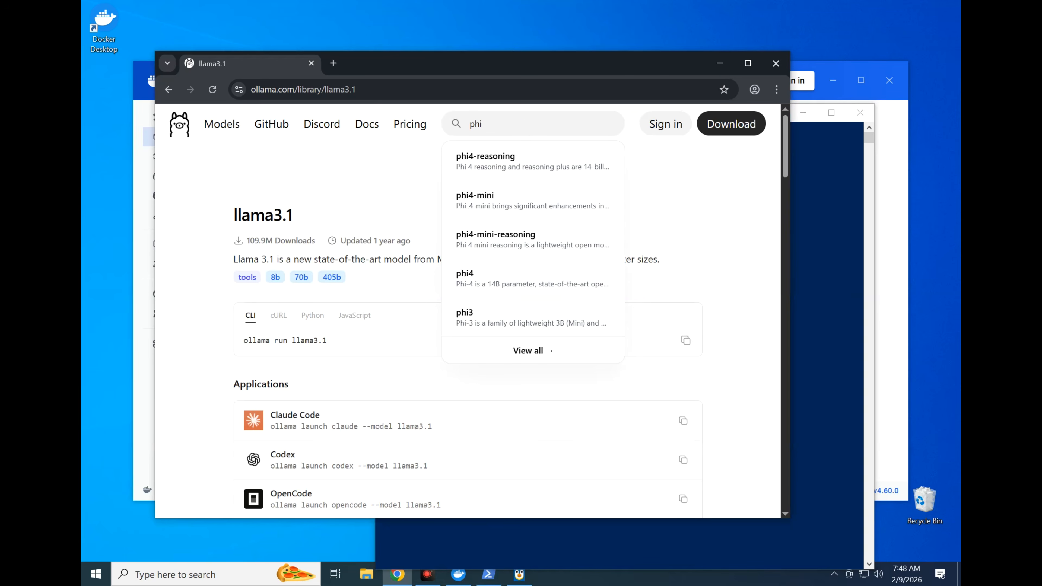
pyautogui.write('3')
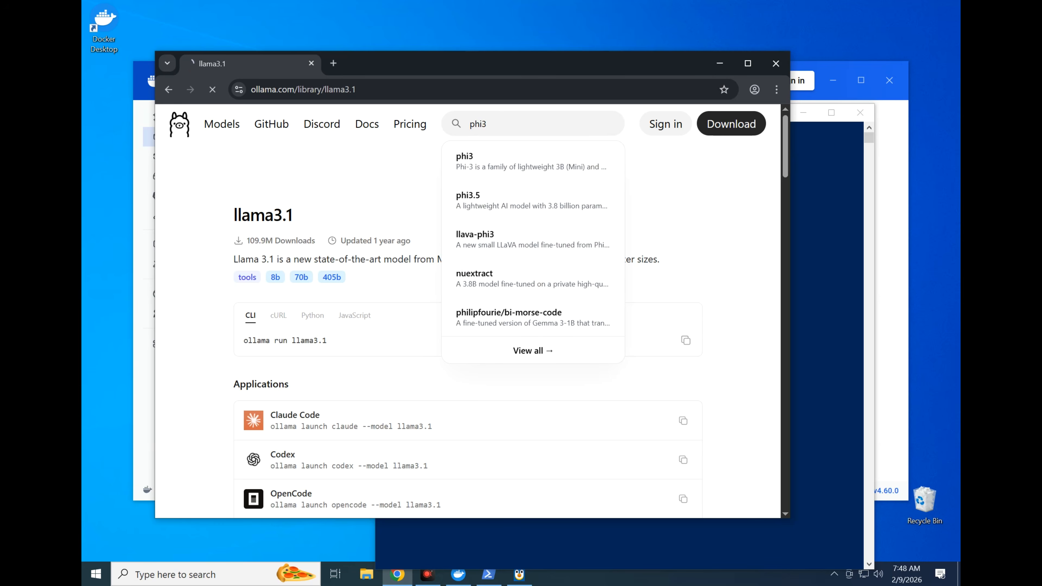
pyautogui.press('Return')
pyautogui.click(305, 250)
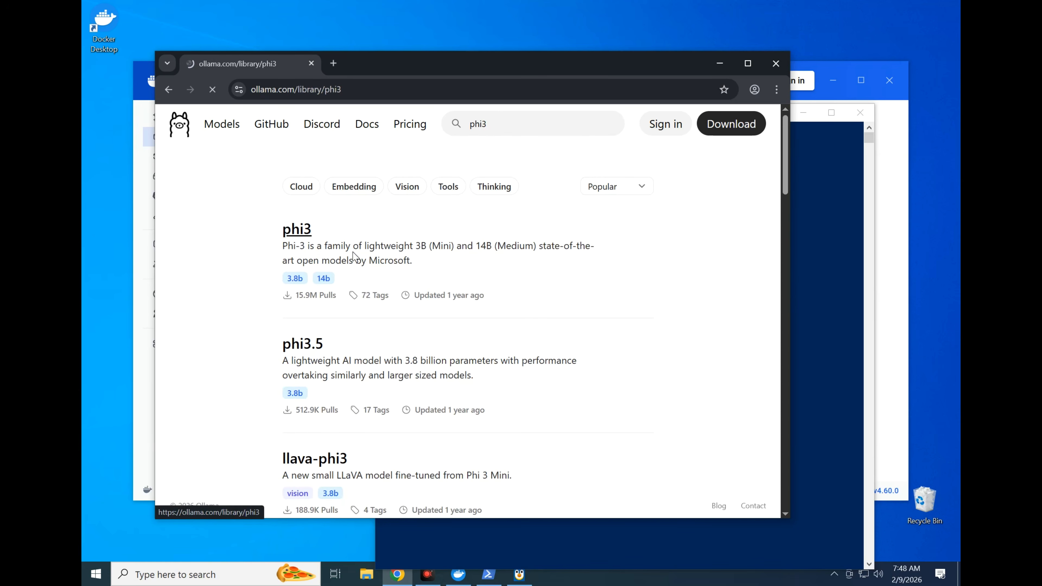
pyautogui.scroll(-5, 327, 274)
pyautogui.scroll(5, 330, 279)
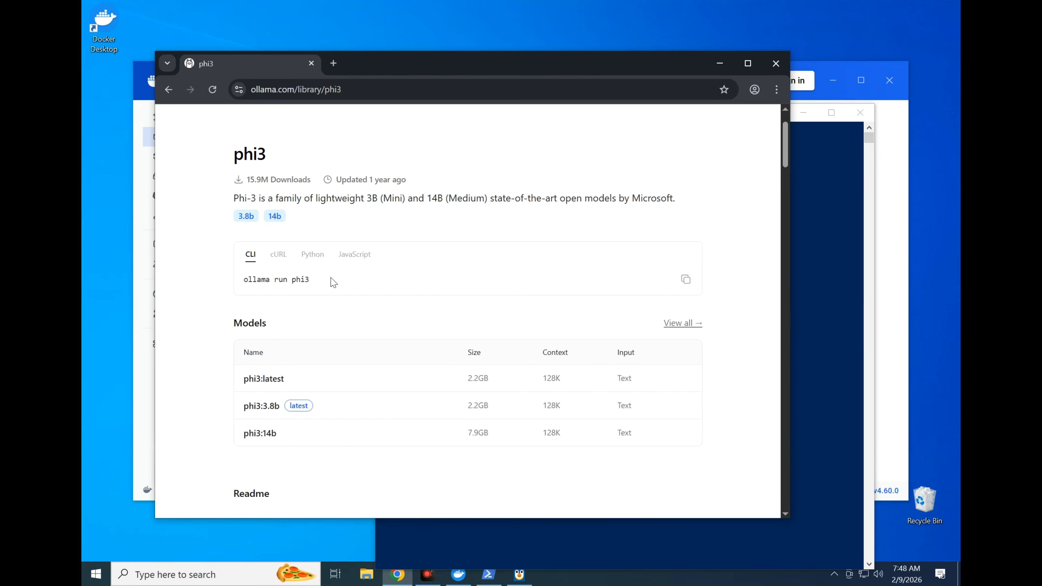
pyautogui.moveTo(322, 410)
# Download and start the Phi model in PowerShell with "ollama run phi3:3.8b", and leave its chat with "/bye"
pyautogui.click(812, 370)
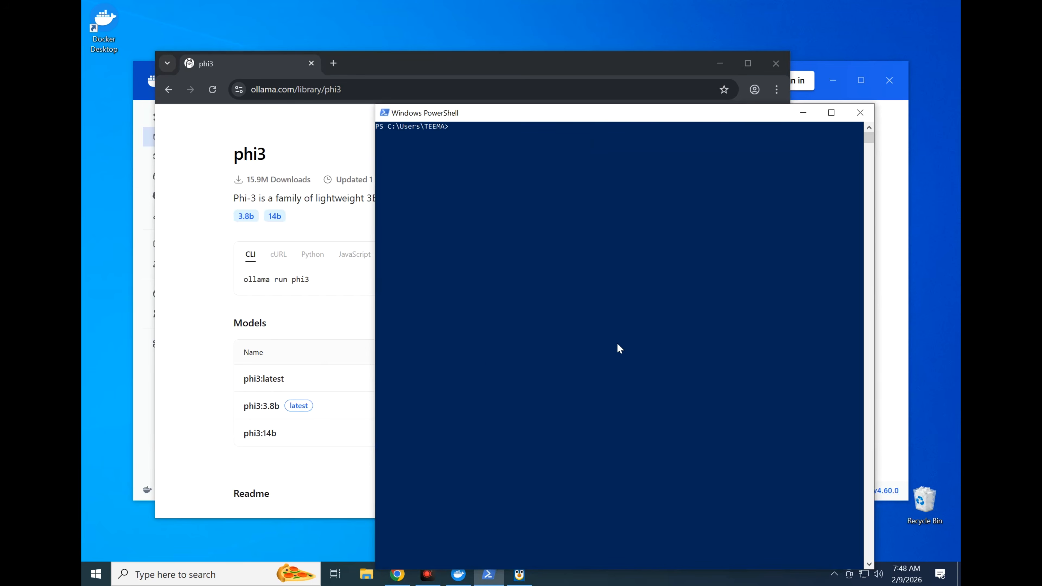
pyautogui.click(345, 470)
pyautogui.click(811, 336)
pyautogui.write('ollama run phi3:3.8b')
pyautogui.press('Return')
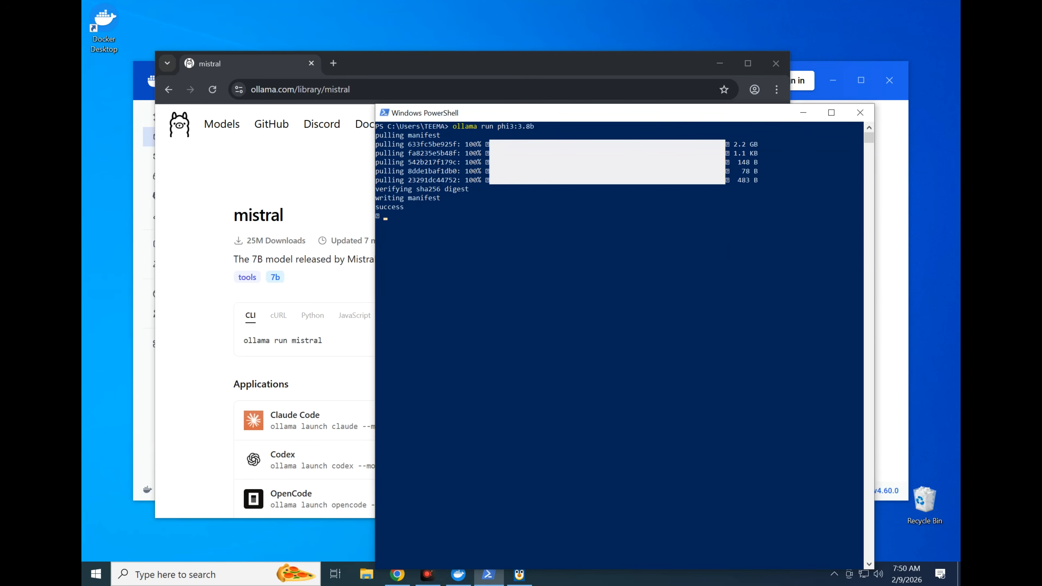
pyautogui.write('/bye')
pyautogui.press('Return')
# Download and start the Mistral model with "ollama run mistral:7b", and leave its chat with "/bye"
pyautogui.write('ollama')
pyautogui.press('super+v')
pyautogui.press('Return')
pyautogui.press('Return')
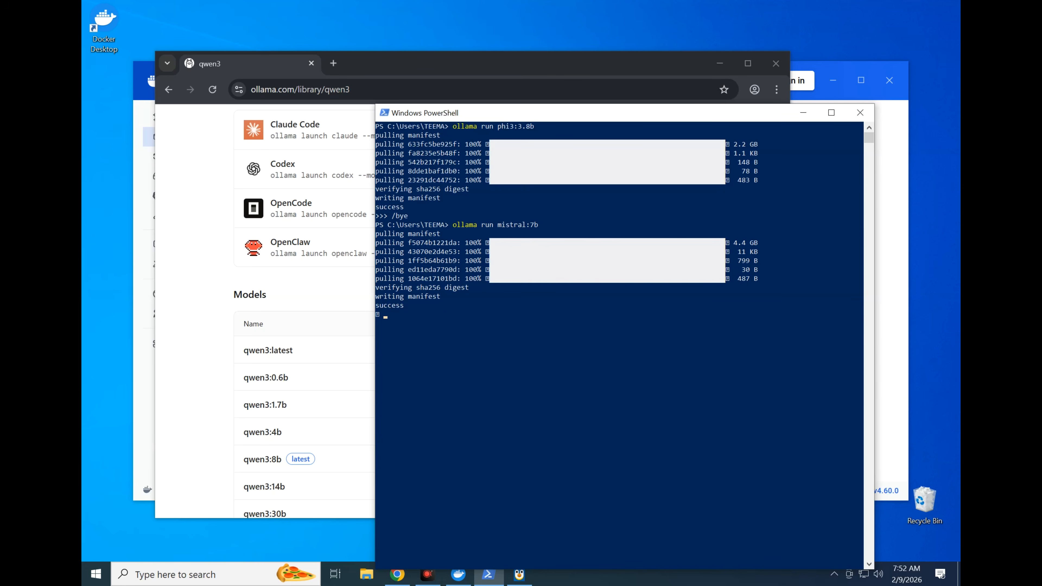
pyautogui.write('/bye')
pyautogui.press('Return')
# Download and start the Qwen model with "ollama run qwen3:8b", and leave its chat with "/bye"
pyautogui.write('ollama run')
pyautogui.press('super+v')
pyautogui.click(609, 365)
pyautogui.press('Return')
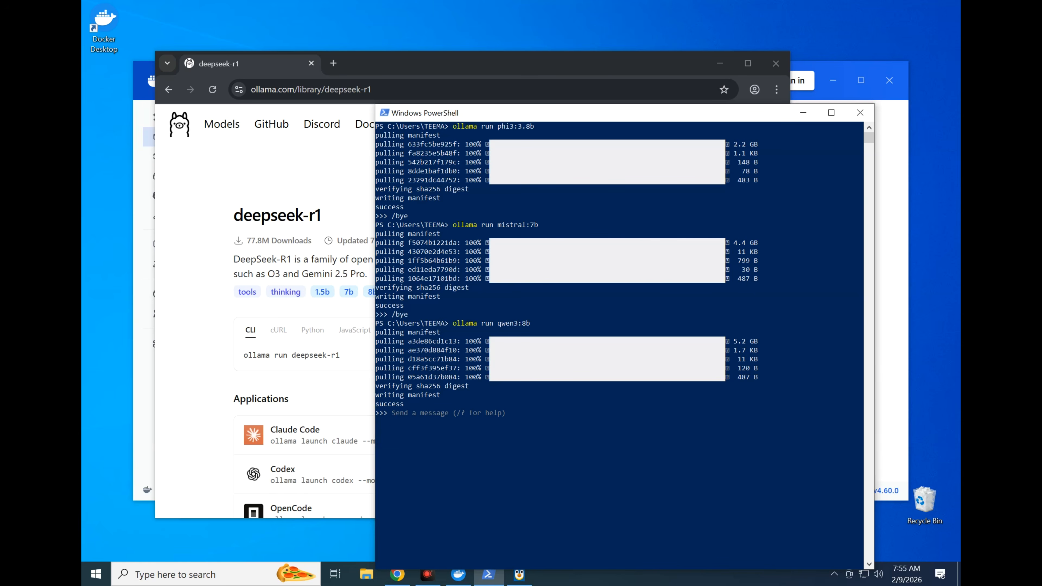
pyautogui.write('/bye')
pyautogui.press('Return')
pyautogui.write('deepseek-r1:8b')
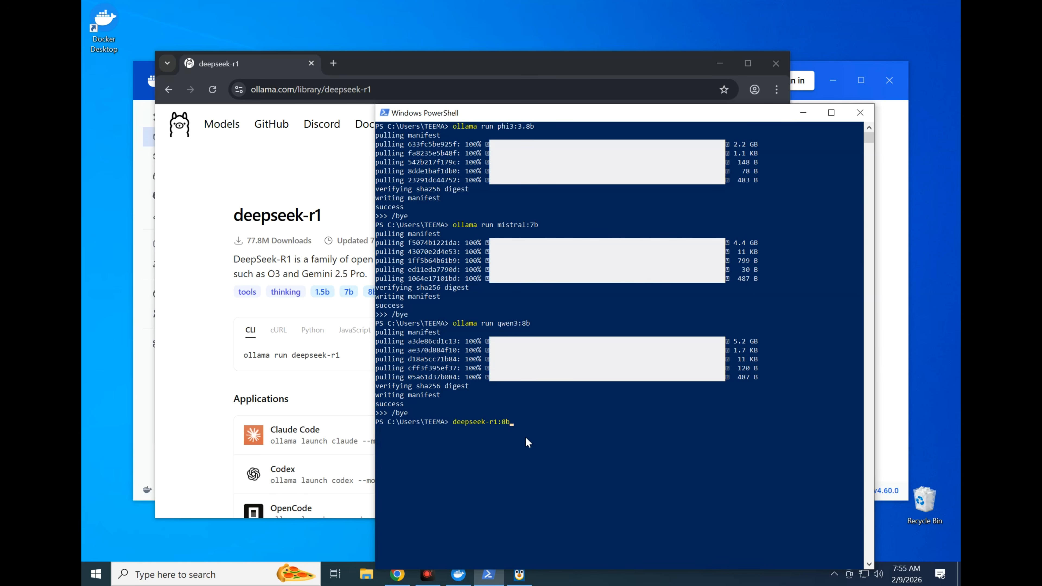
pyautogui.press('BackSpace')
pyautogui.press('BackSpace')
pyautogui.press('BackSpace')
pyautogui.press('BackSpace')
pyautogui.hotkey('ctrl', 'c')
# Download and start the DeepSeek model with the command "ollama run deepseek-r1:8b"
pyautogui.write('ollama r')
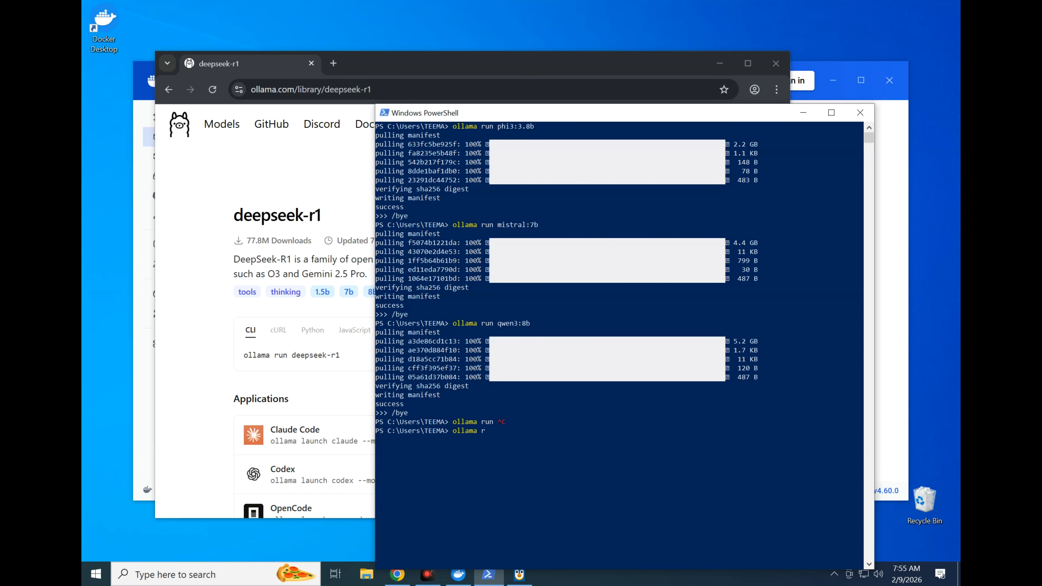
pyautogui.write('un')
pyautogui.press('super+v')
pyautogui.click(628, 226)
pyautogui.press('Return')
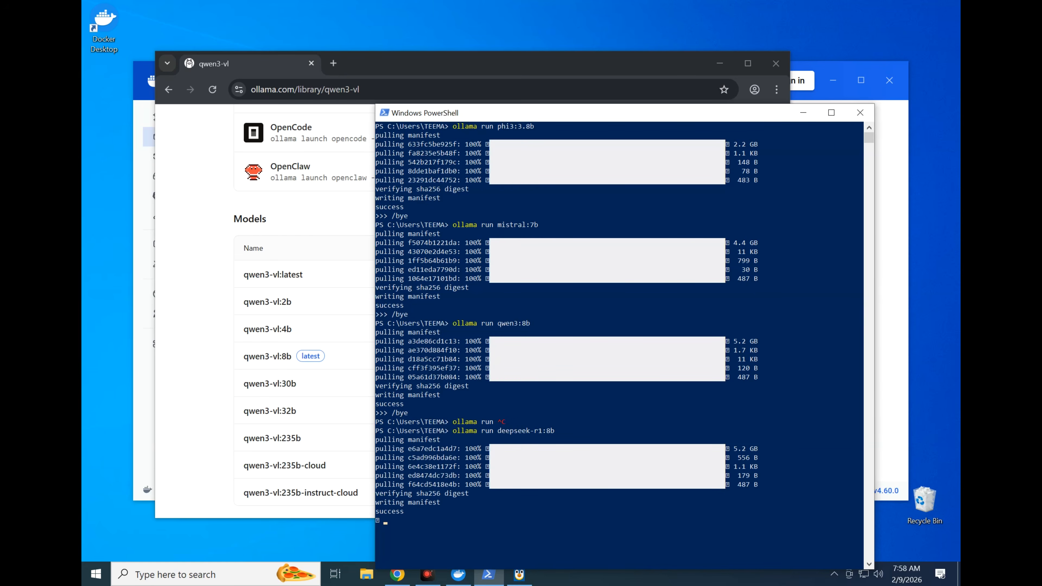
# End the deepseek-r1:8b chat with "/bye" and empty the terminal with "cls"
pyautogui.write('/bye')
pyautogui.press('Return')
pyautogui.write('cls')
pyautogui.press('Return')
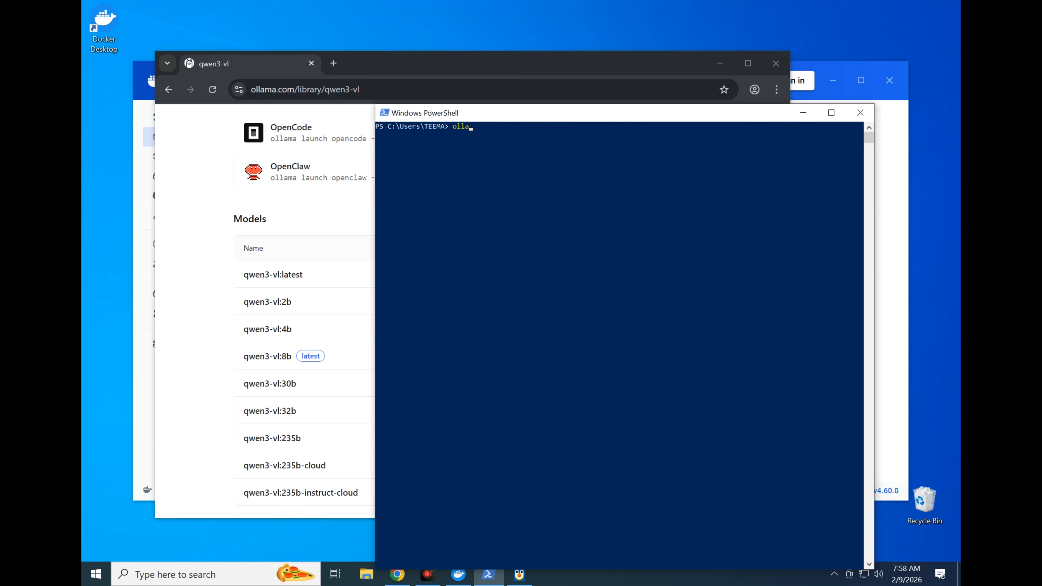
# Download and start the Qwen vision model with "ollama run qwen3-vl:8b", and leave its chat with "/bye"
pyautogui.write('ollama run')
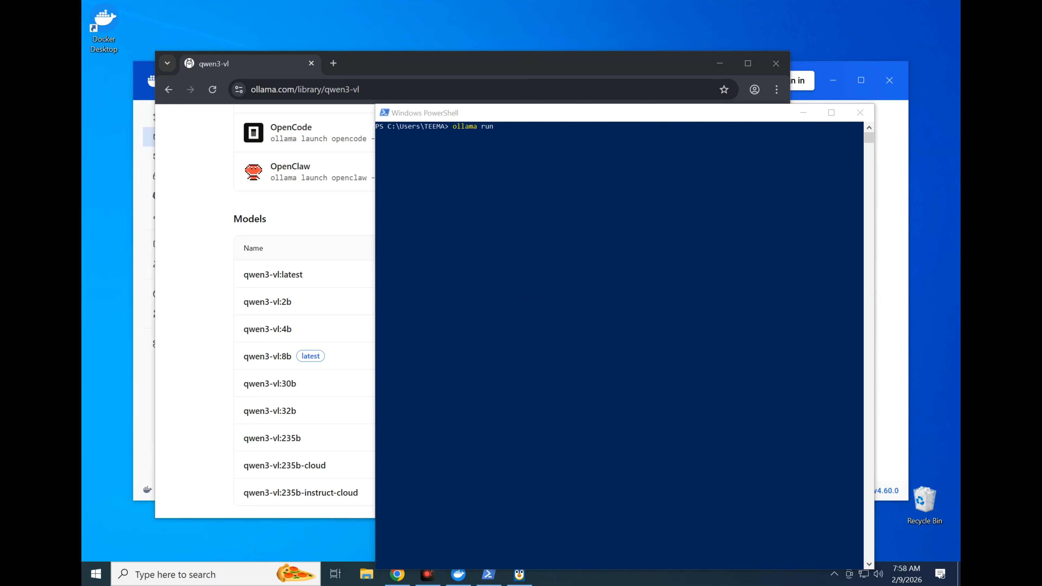
pyautogui.hotkey('ctrl', 'v')
pyautogui.press('Return')
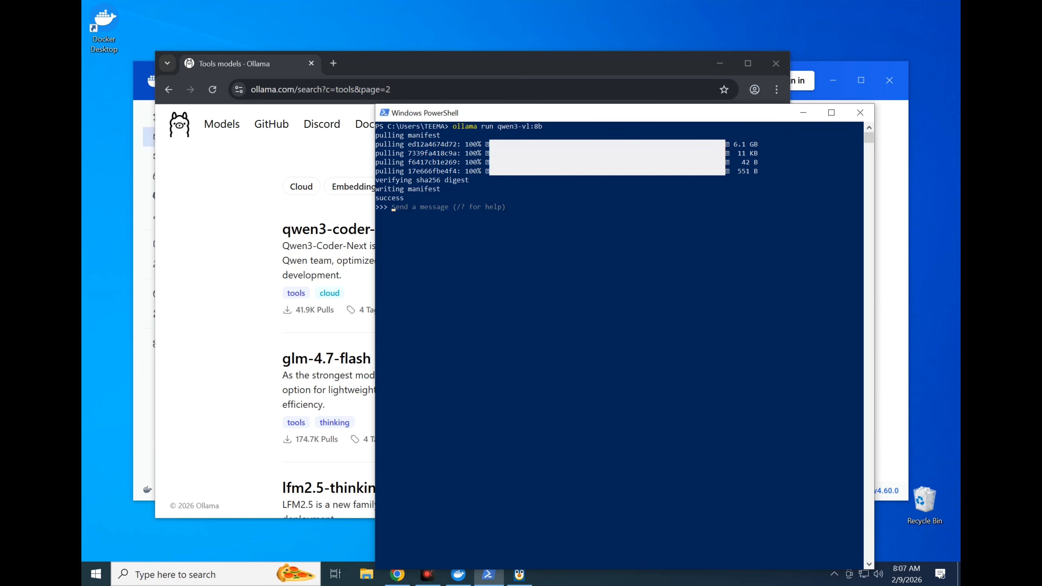
pyautogui.write('/bye')
pyautogui.press('Return')
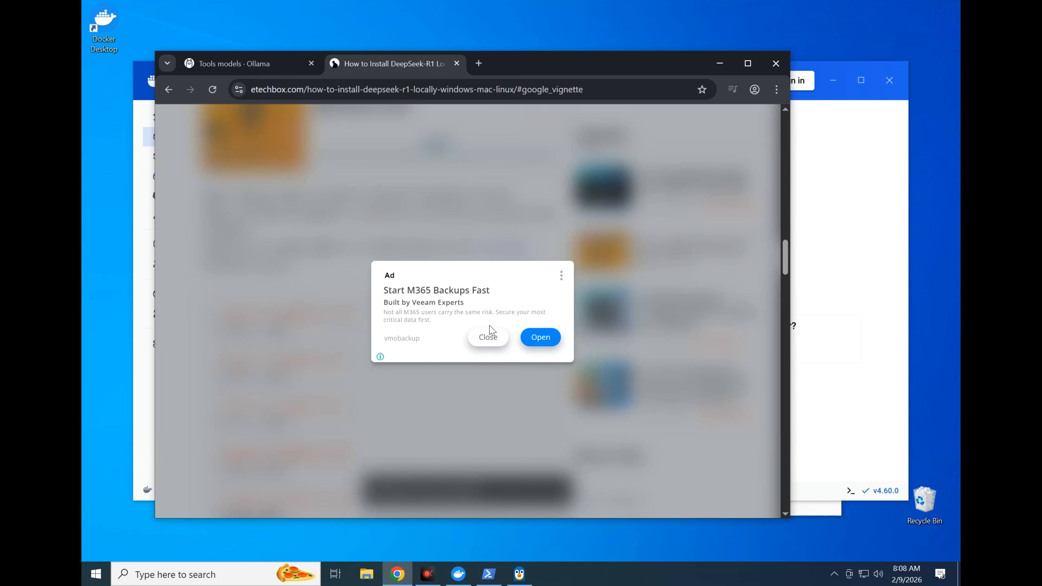
# Look through the etechbox guide on installing DeepSeek-R1 locally, including its table of contents, in the browser
pyautogui.click(481, 337)
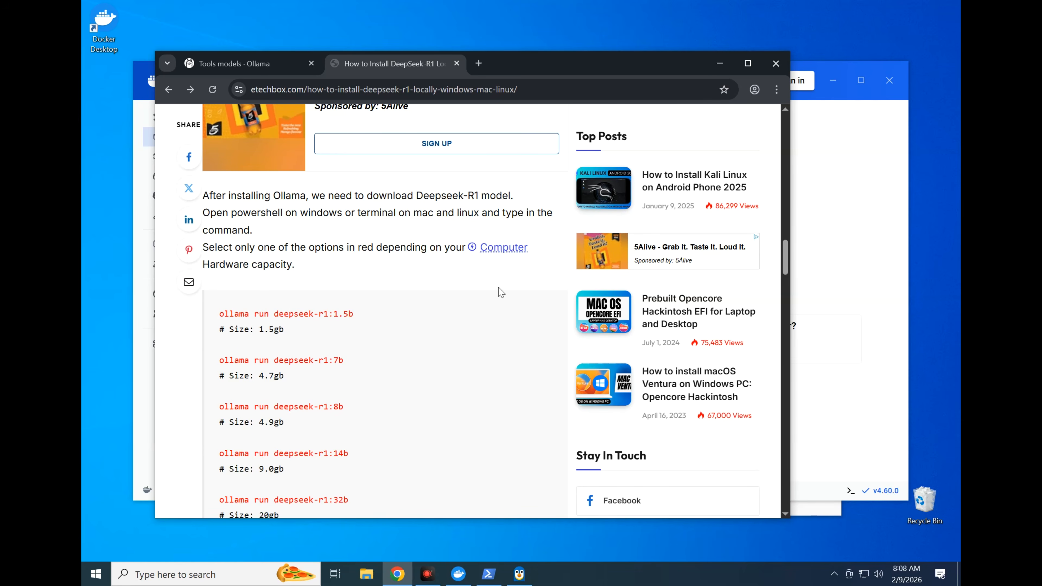
pyautogui.scroll(10, 495, 270)
pyautogui.scroll(5, 447, 185)
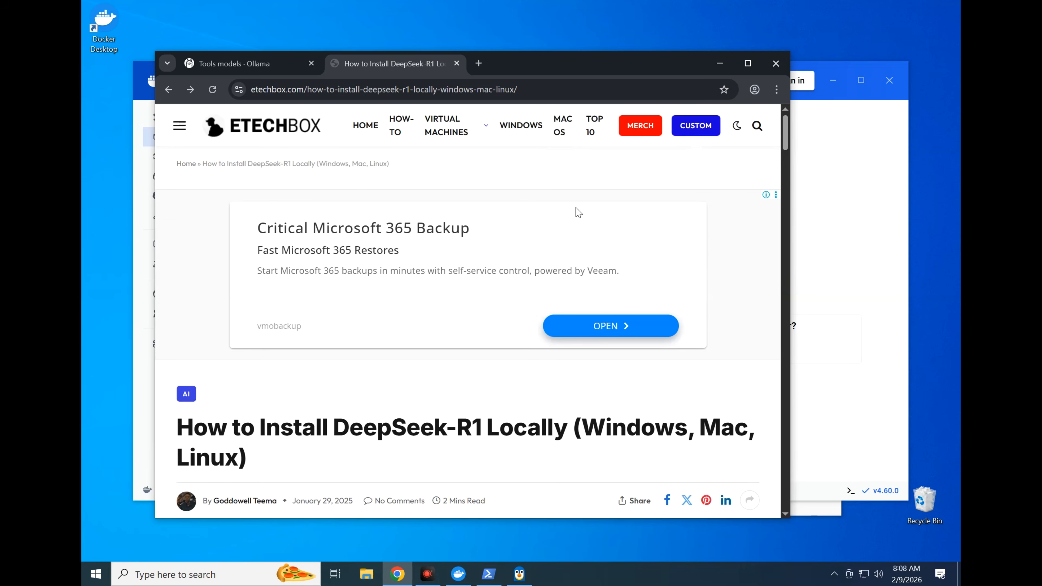
pyautogui.scroll(-6, 583, 206)
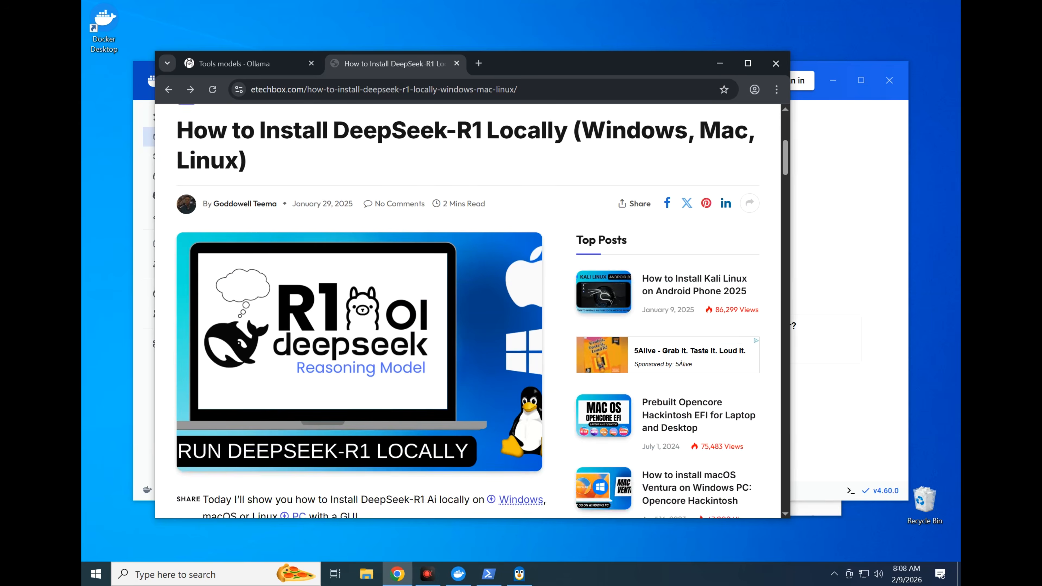
pyautogui.scroll(-5, 563, 208)
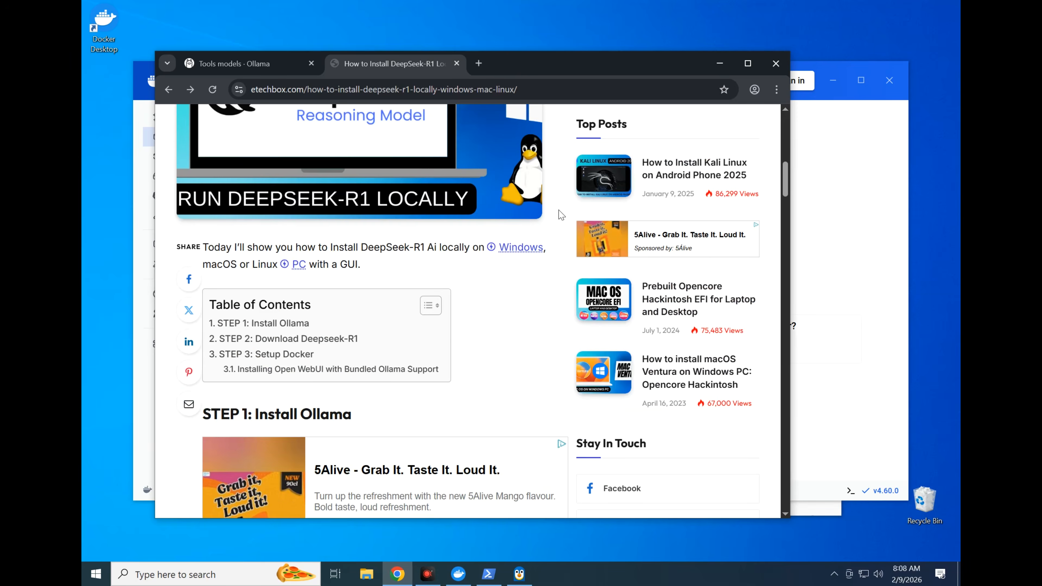
pyautogui.scroll(5, 563, 208)
pyautogui.scroll(3, 467, 312)
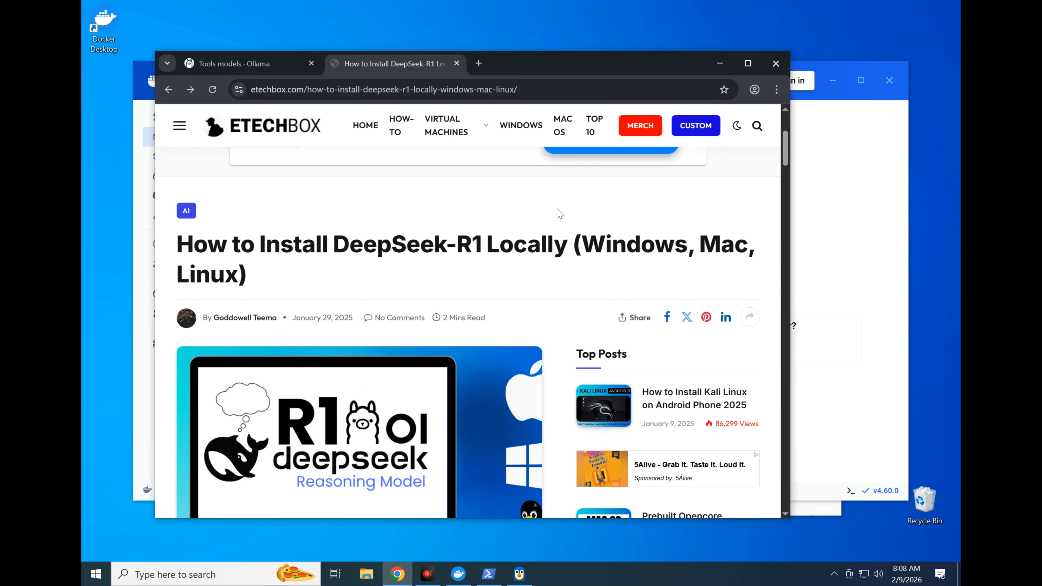
pyautogui.scroll(-10, 560, 214)
# Review the guide's docker run commands for Open WebUI, including the bundled Ollama variants for GPU support and CPU only
pyautogui.moveTo(220, 212); pyautogui.dragTo(443, 243)
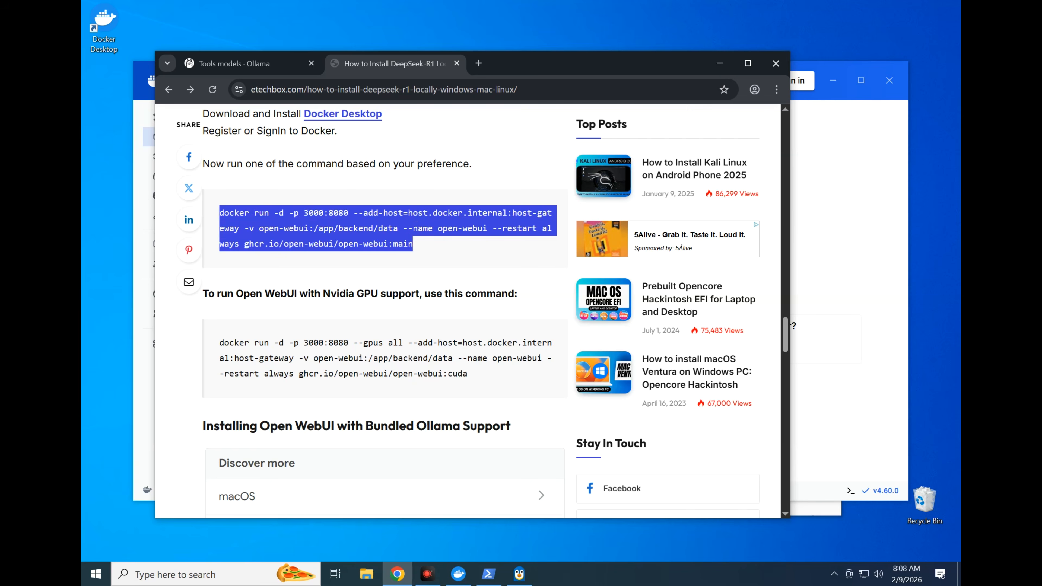
pyautogui.rightClick(352, 228)
pyautogui.click(369, 234)
pyautogui.scroll(-2, 340, 287)
pyautogui.moveTo(323, 171); pyautogui.dragTo(428, 163)
pyautogui.scroll(-5, 328, 235)
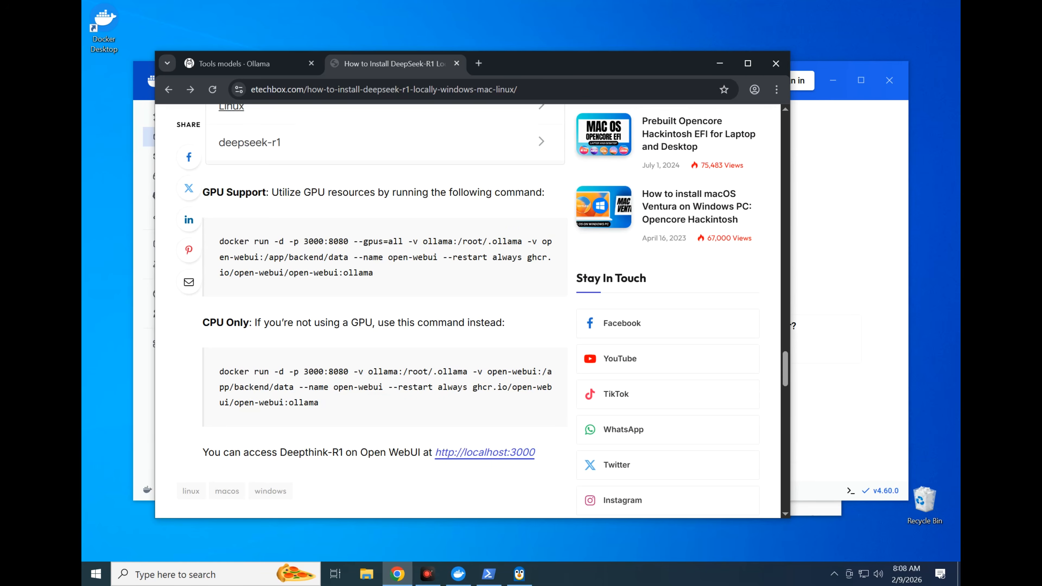
pyautogui.moveTo(287, 191); pyautogui.dragTo(492, 188)
pyautogui.scroll(-1, 328, 252)
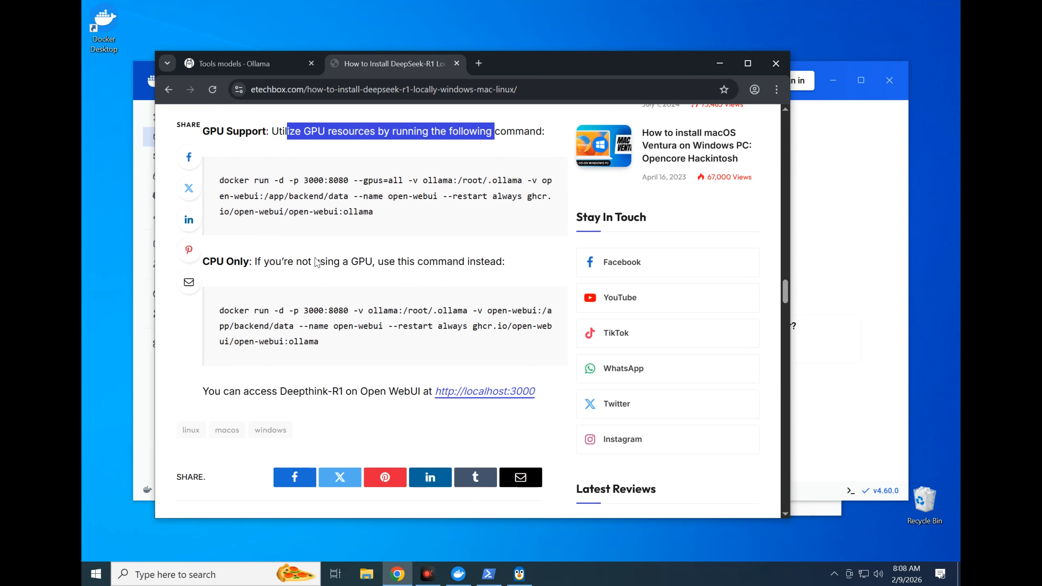
pyautogui.click(267, 256)
pyautogui.moveTo(267, 255); pyautogui.dragTo(475, 262)
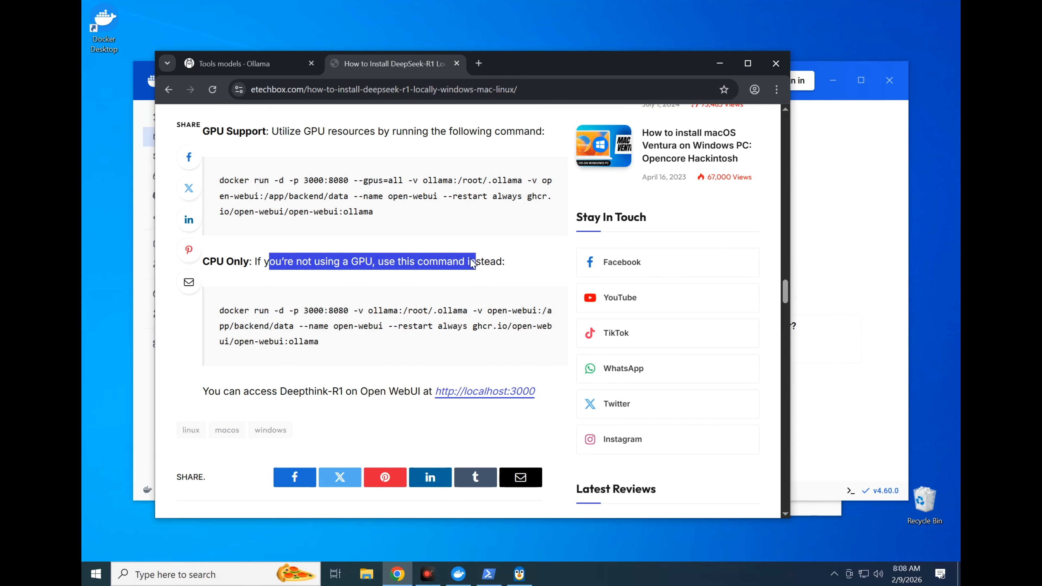
pyautogui.click(405, 286)
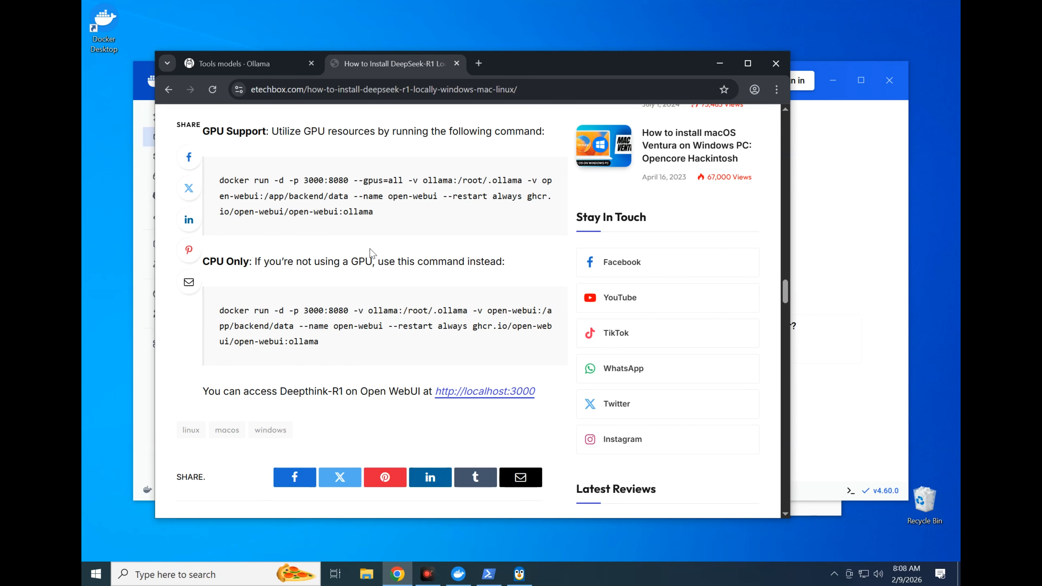
pyautogui.scroll(12, 370, 250)
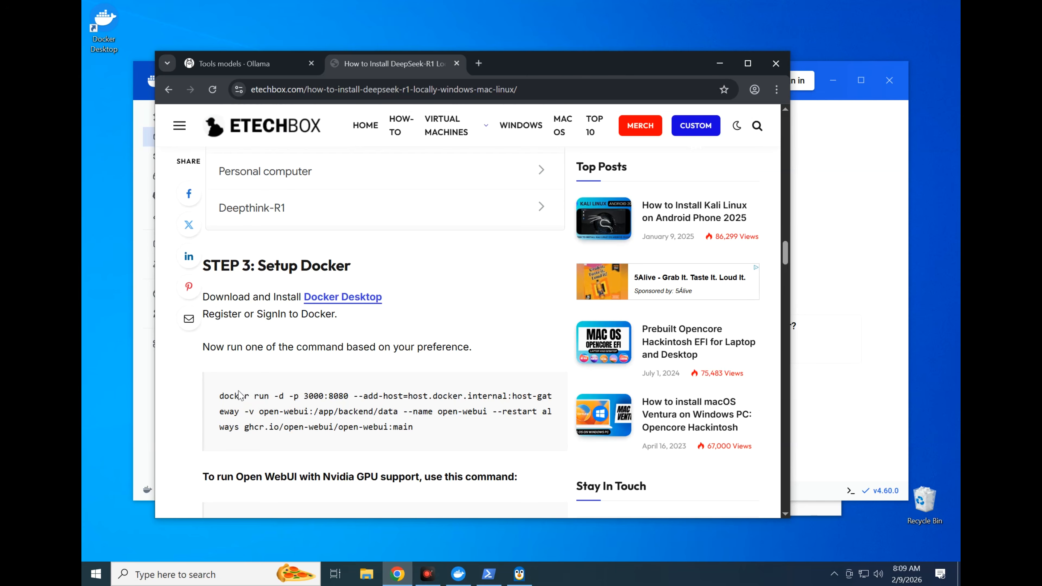
# Copy the guide's docker run command for ghcr.io/open-webui/open-webui:main on ports 3000:8080 and run it in PowerShell
pyautogui.moveTo(219, 396); pyautogui.dragTo(428, 432)
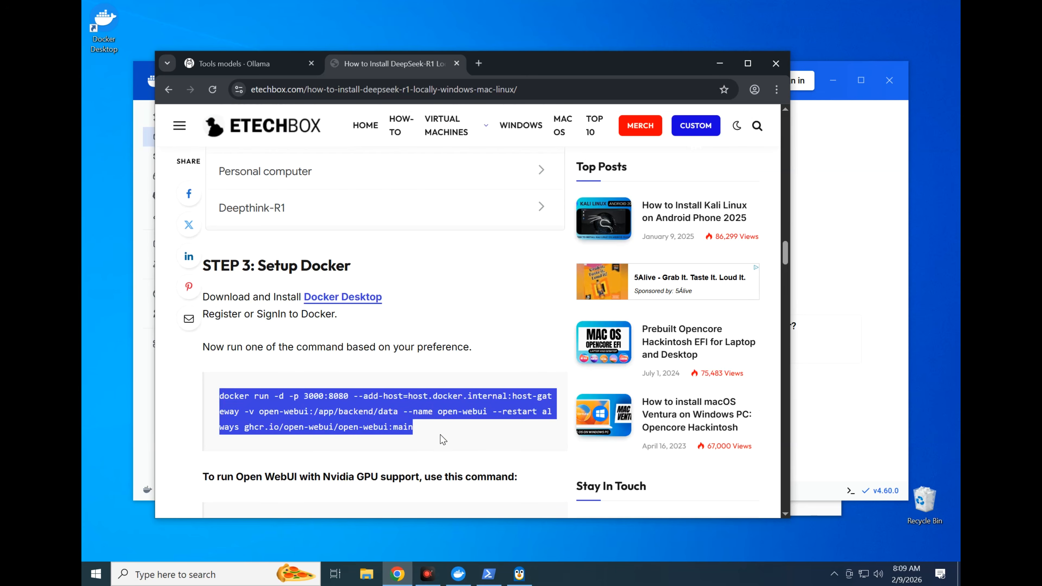
pyautogui.rightClick(364, 420)
pyautogui.click(406, 288)
pyautogui.click(720, 62)
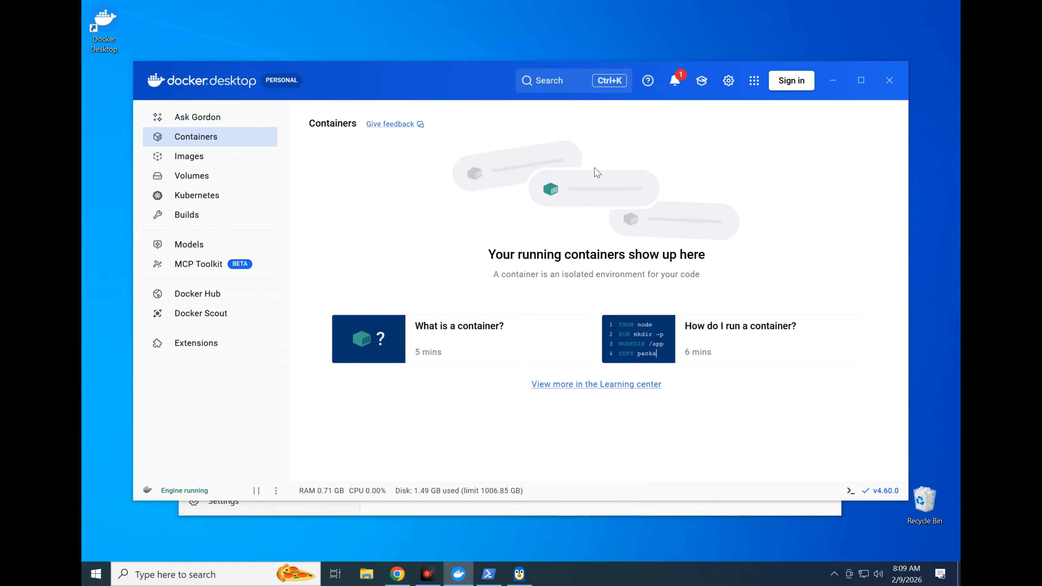
pyautogui.click(488, 574)
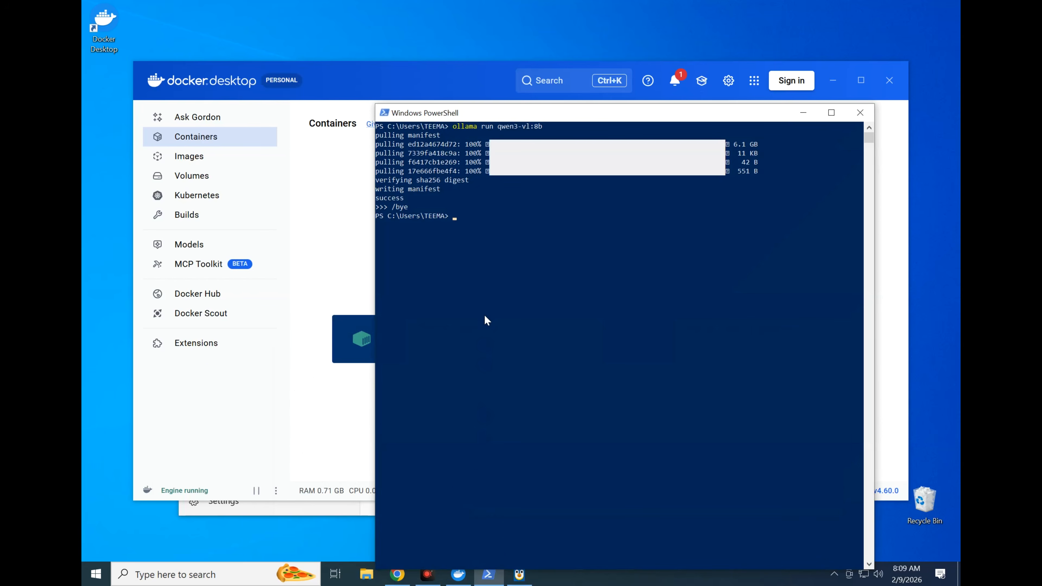
pyautogui.rightClick(471, 224)
pyautogui.press('Return')
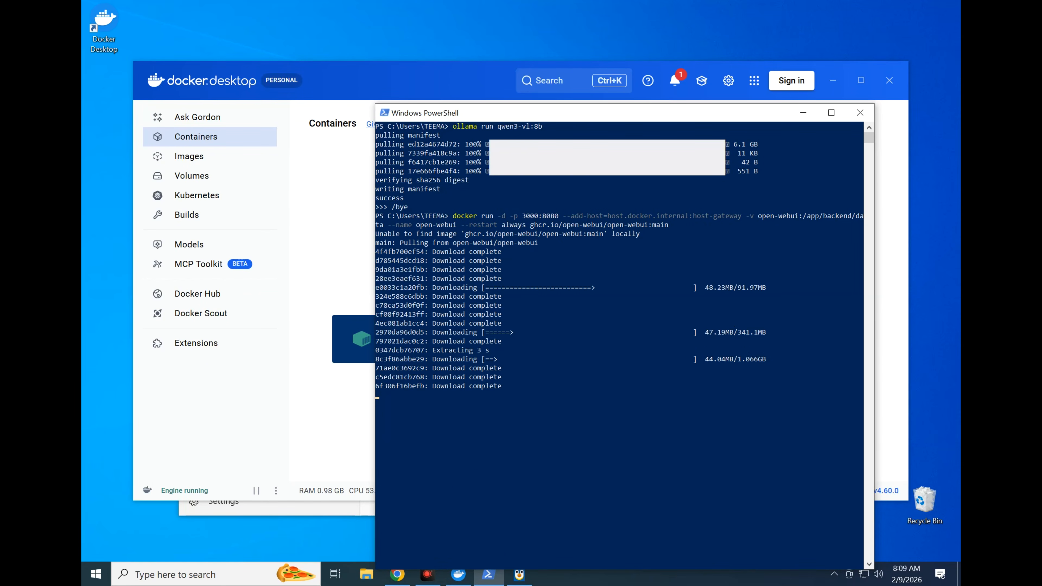
pyautogui.click(597, 395)
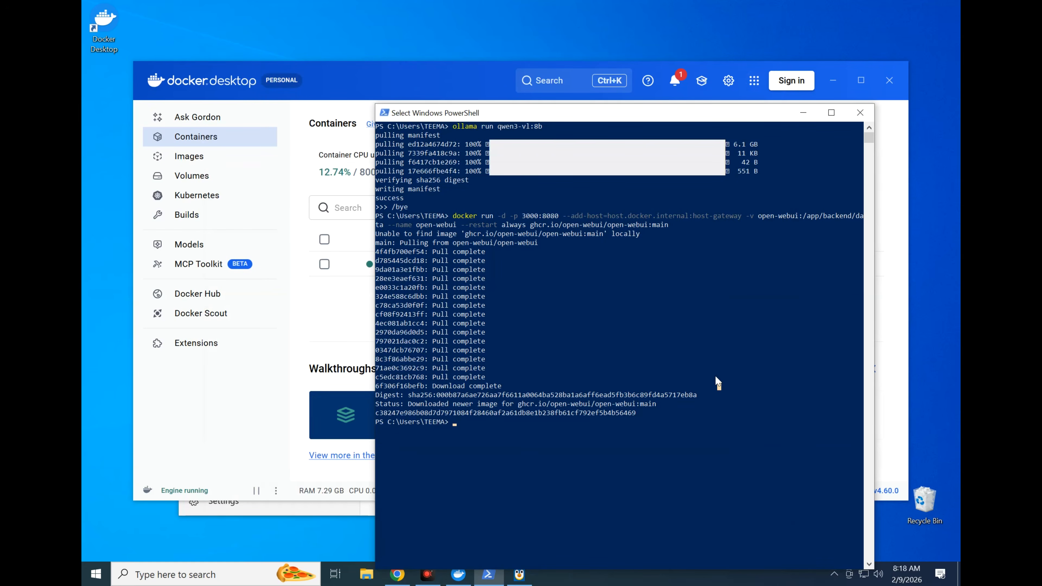
pyautogui.click(727, 242)
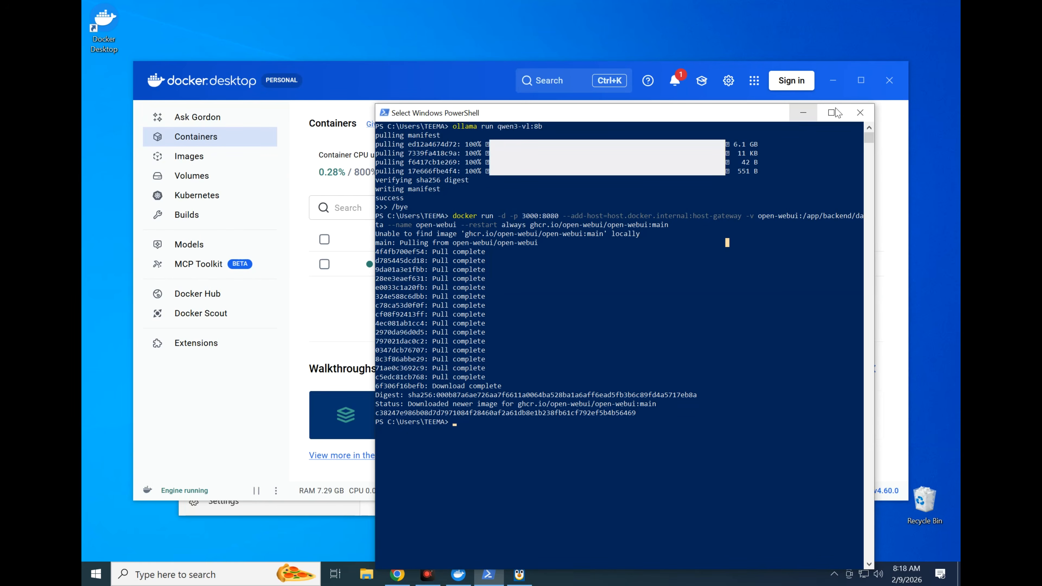
# Close PowerShell, open the open-webui container's 3000:8080 address from Docker Desktop in Google Chrome, and maximize the browser window
pyautogui.click(860, 113)
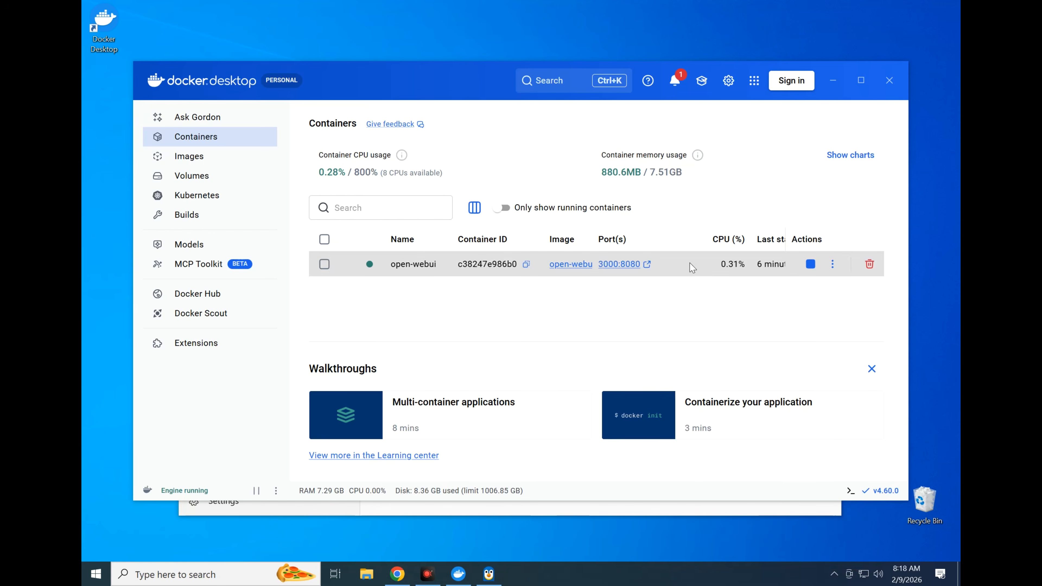
pyautogui.click(609, 267)
pyautogui.click(627, 271)
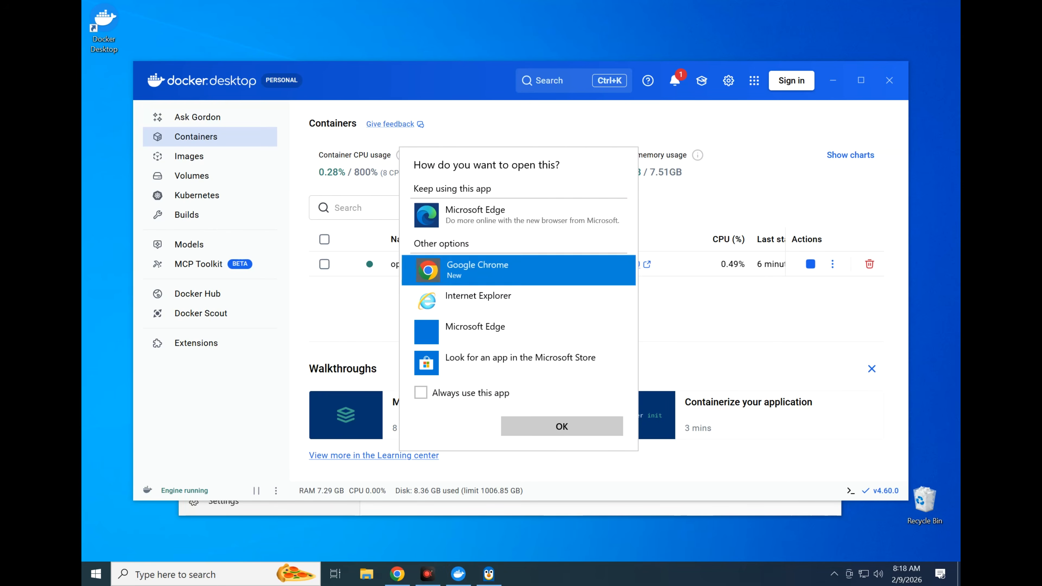
pyautogui.click(603, 427)
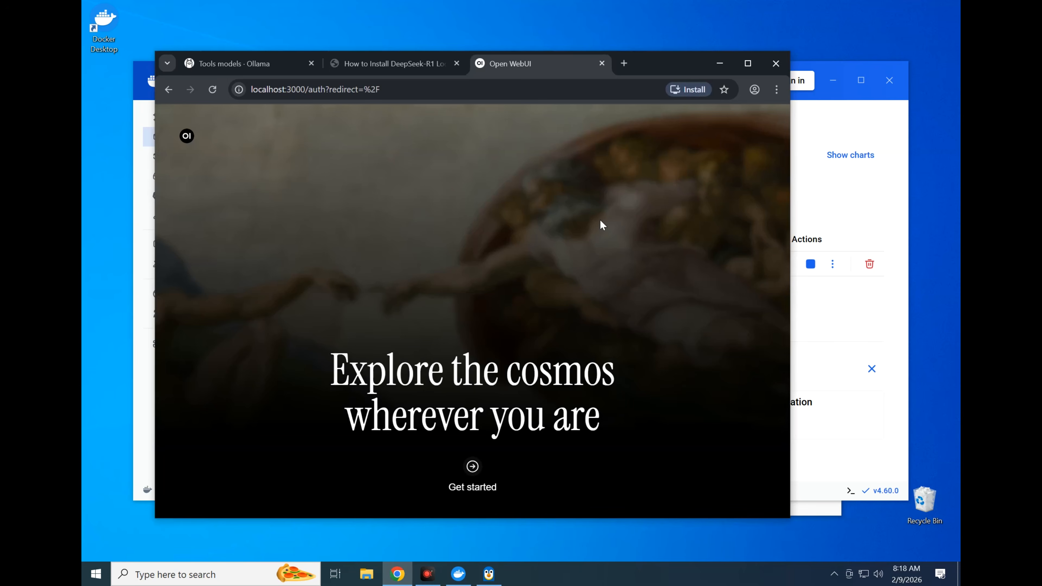
pyautogui.click(748, 63)
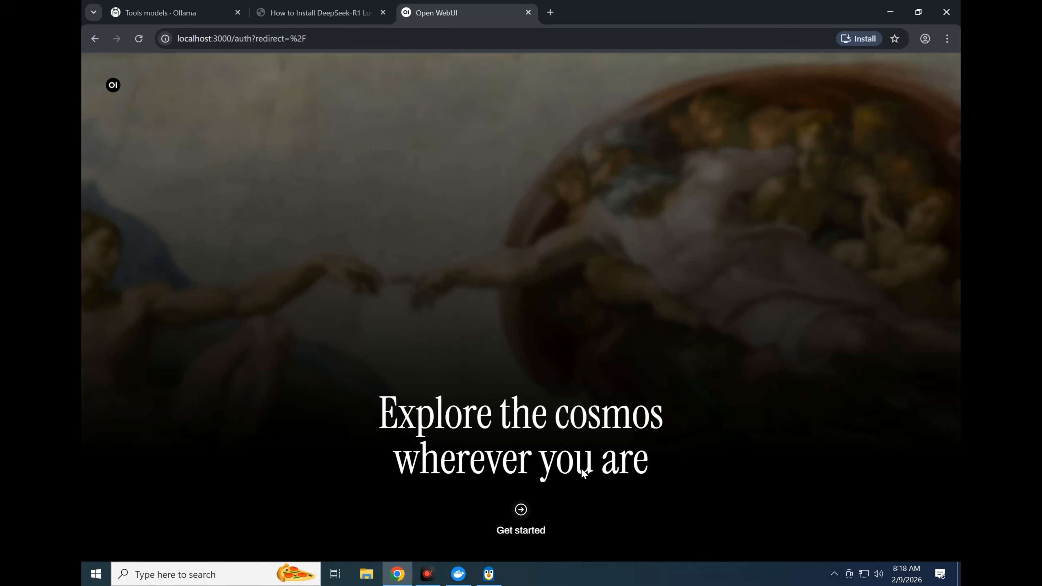
# Get started with Open WebUI by entering the name, e-mail and account password, and create the admin account
pyautogui.click(530, 521)
pyautogui.write('Teema')
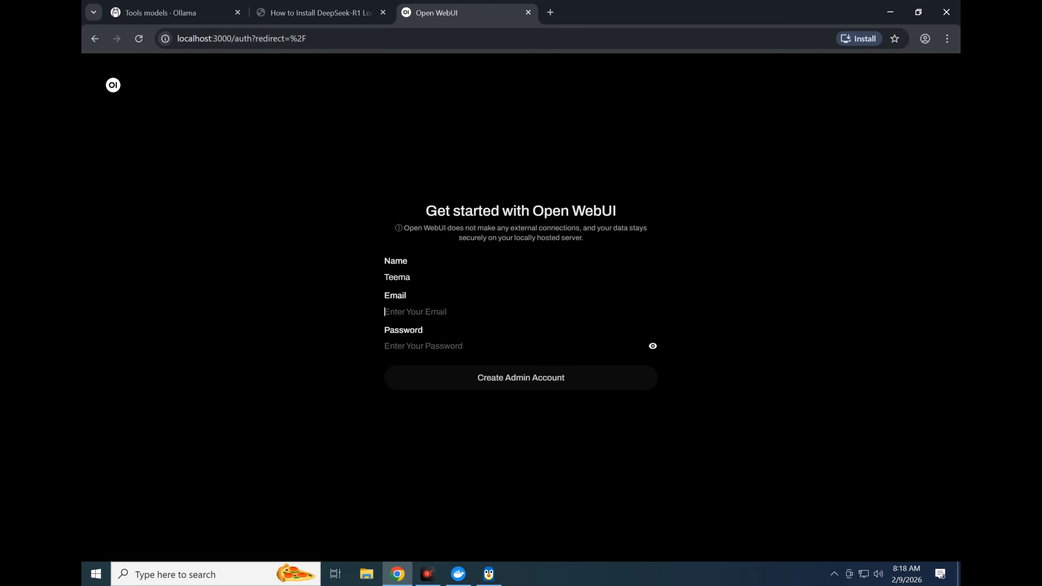
pyautogui.press('Tab')
pyautogui.click(452, 346)
pyautogui.write('••••')
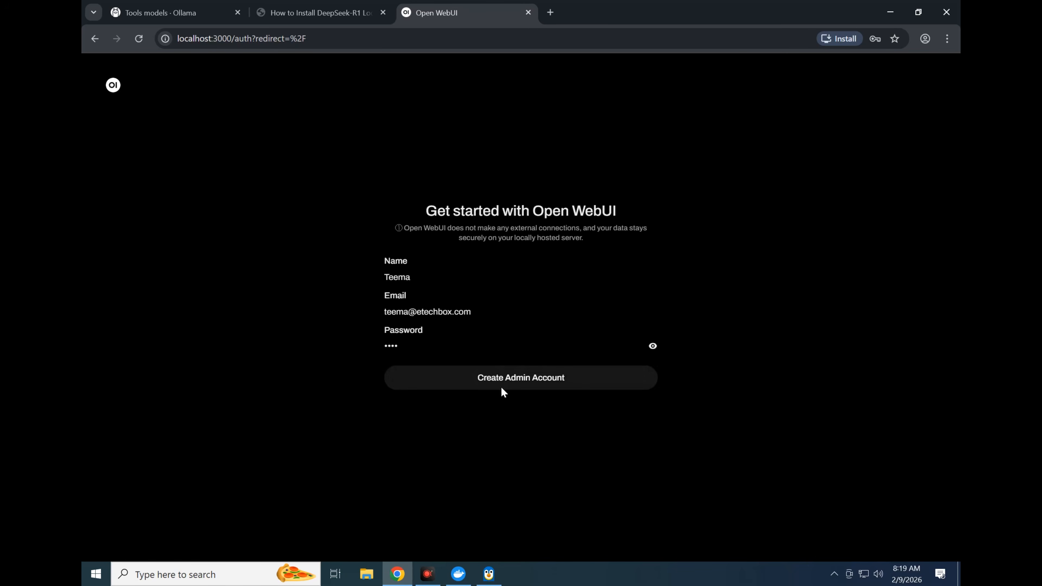
pyautogui.click(501, 387)
# Dismiss the What's New in Open WebUI release notes
pyautogui.click(829, 226)
pyautogui.click(889, 69)
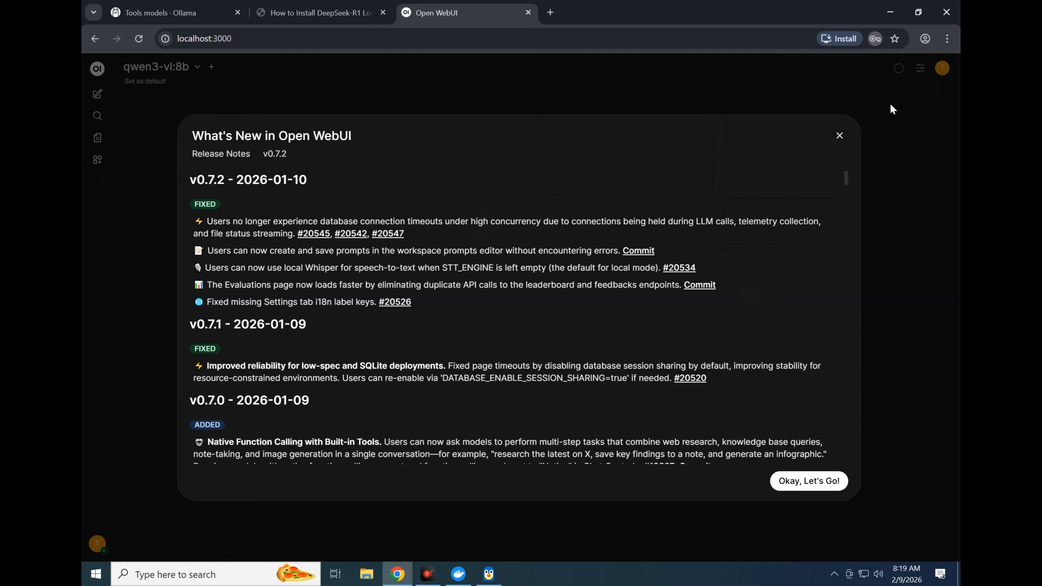
pyautogui.click(809, 481)
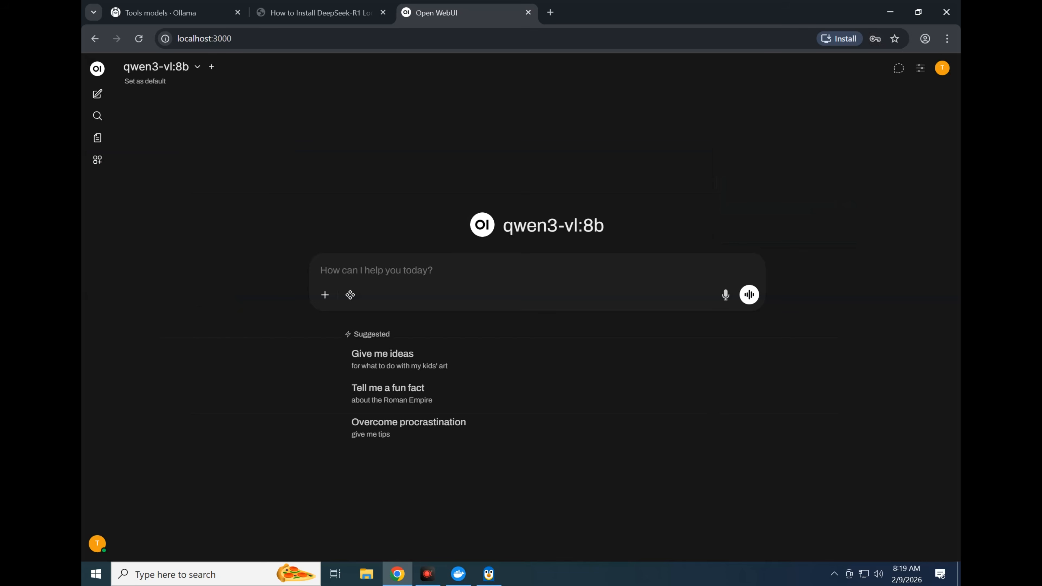
# Choose llama3.1:8b as the chat model and send it the message "Hello"
pyautogui.click(183, 68)
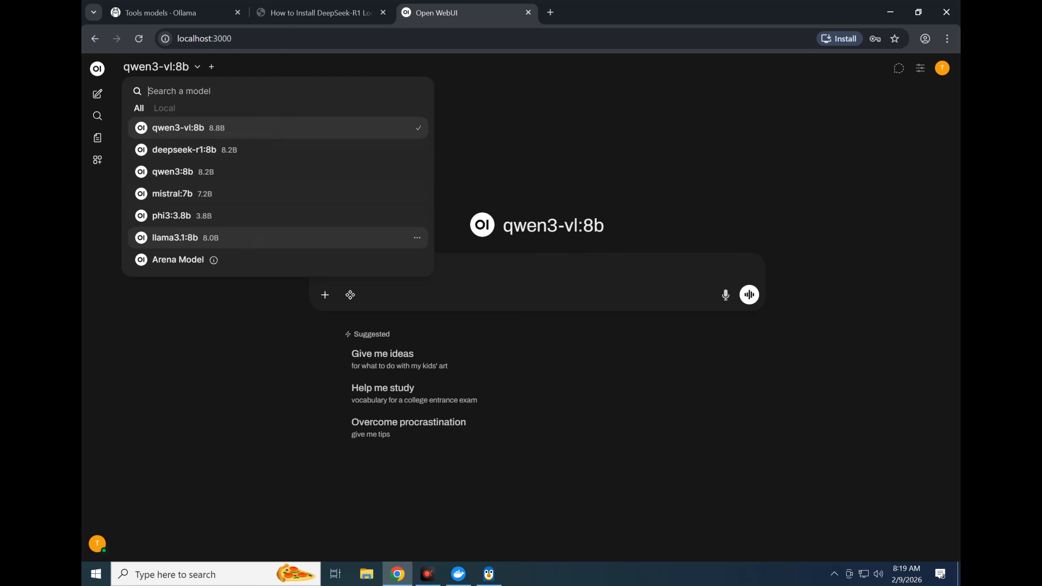
pyautogui.click(175, 237)
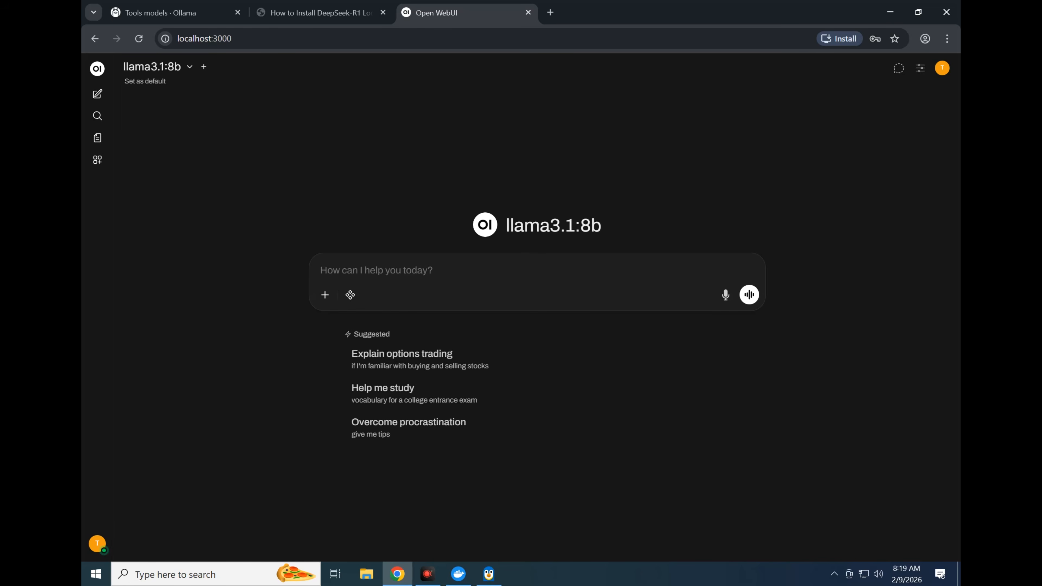
pyautogui.write('Hello')
pyautogui.press('Return')
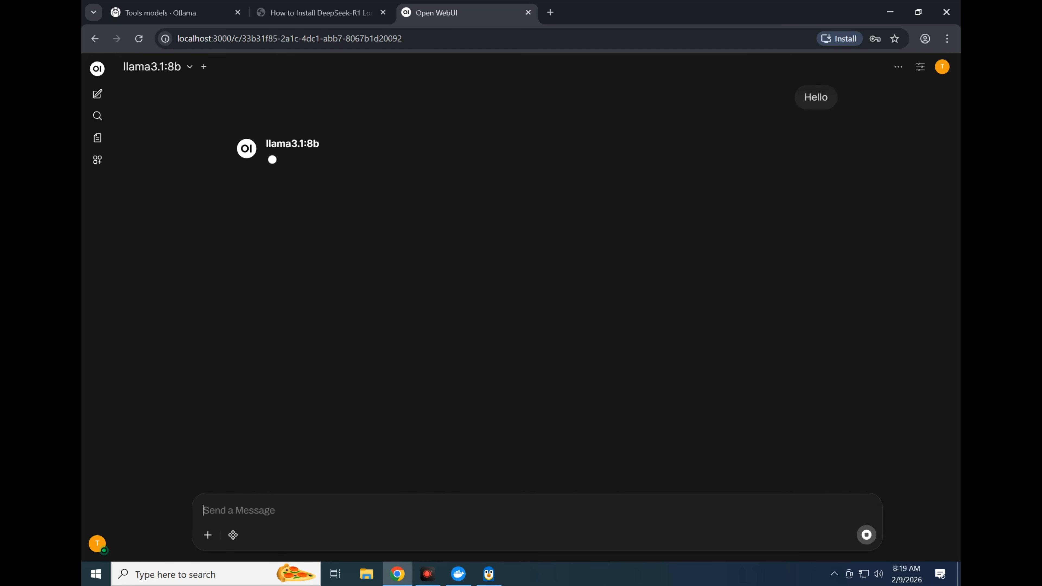
# Check CPU, memory and GPU load in Task Manager's performance view while the model answers, and return to the chat
pyautogui.hotkey('ctrl', 'shift', 'Escape')
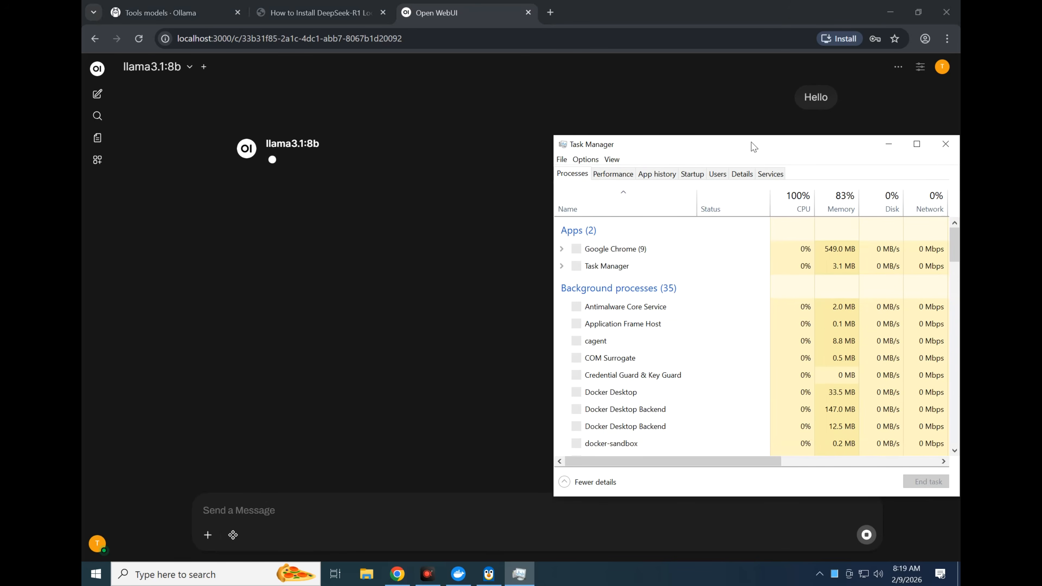
pyautogui.click(610, 172)
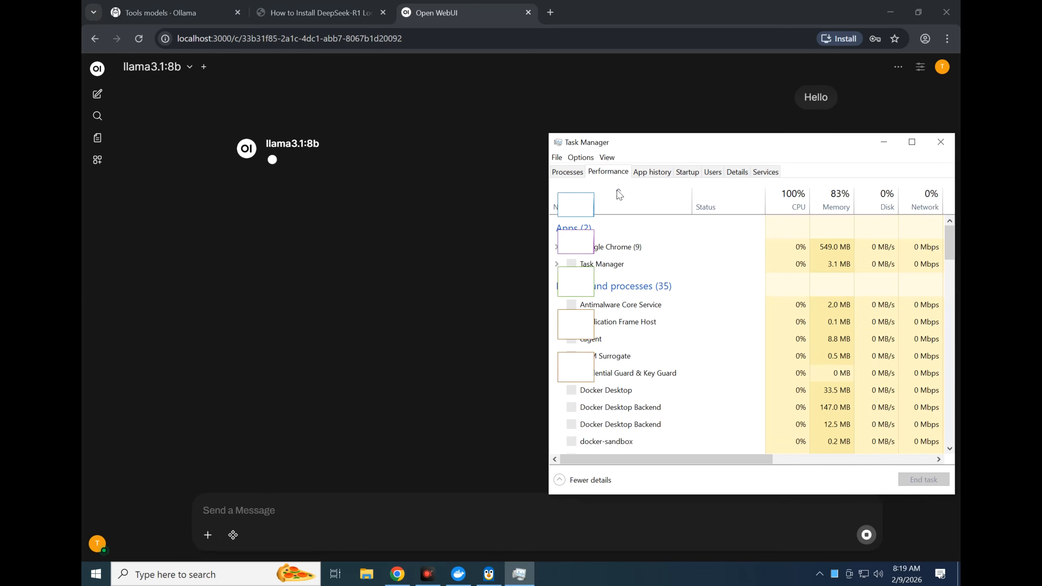
pyautogui.moveTo(808, 277); pyautogui.dragTo(783, 231)
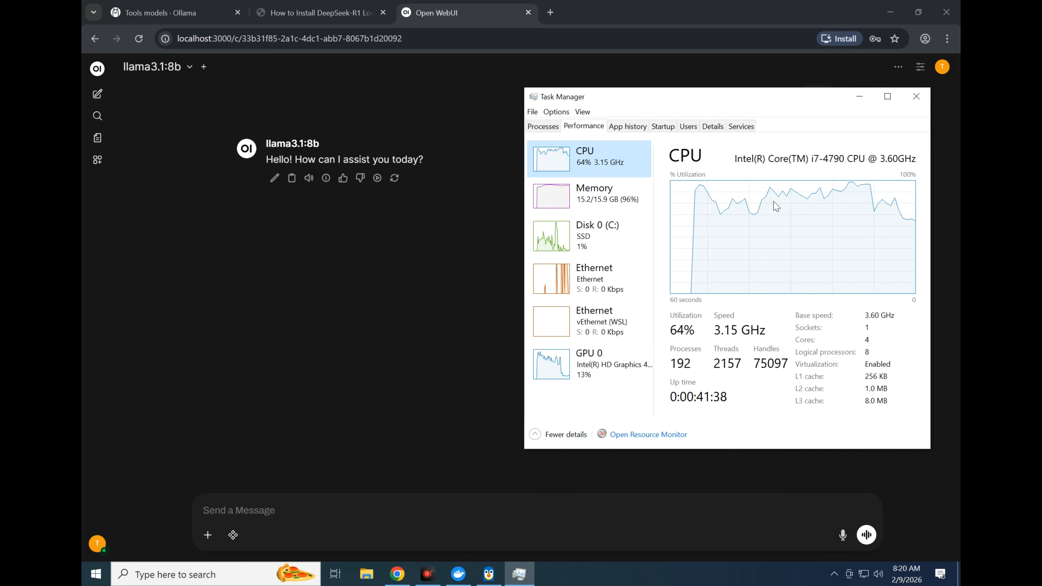
pyautogui.click(429, 348)
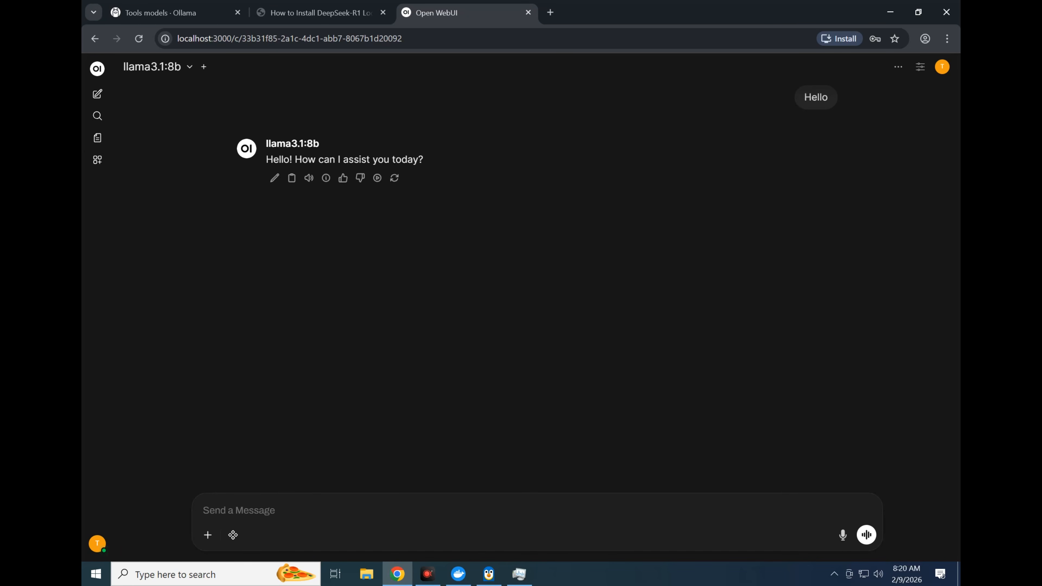
# Send llama3.1:8b the prompt "Write a lua program to find all even number from 1-1000"
pyautogui.write('Write a ')
pyautogui.write('python p')
pyautogui.write('r')
pyautogui.press('BackSpace')
pyautogui.press('BackSpace')
pyautogui.press('BackSpace')
pyautogui.press('BackSpace')
pyautogui.press('BackSpace')
pyautogui.press('BackSpace')
pyautogui.press('BackSpace')
pyautogui.press('BackSpace')
pyautogui.press('BackSpace')
pyautogui.write('lua program to find')
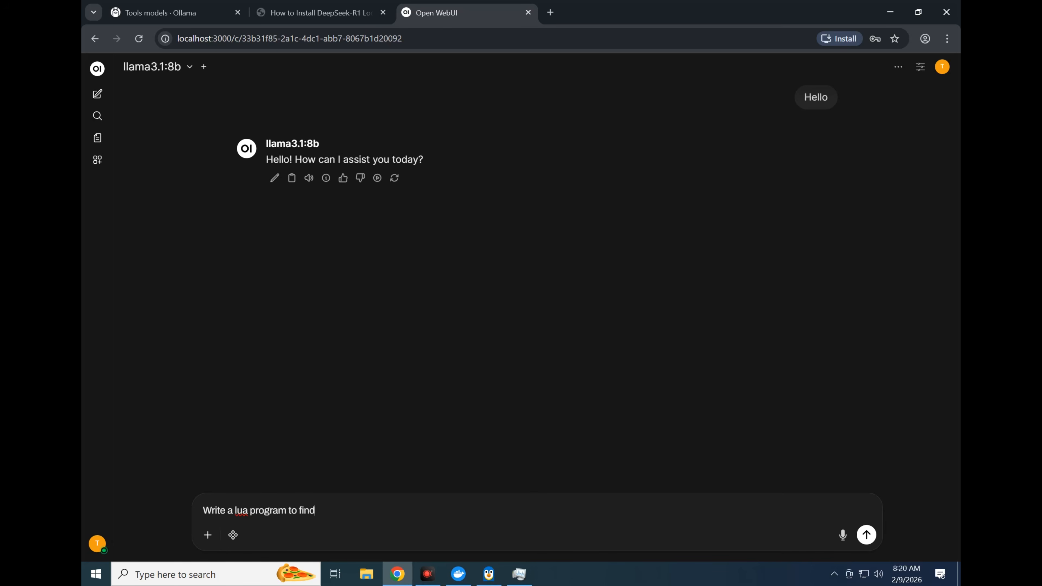
pyautogui.write(' all even number from 1-1000')
pyautogui.hotkey('ctrl', 'a')
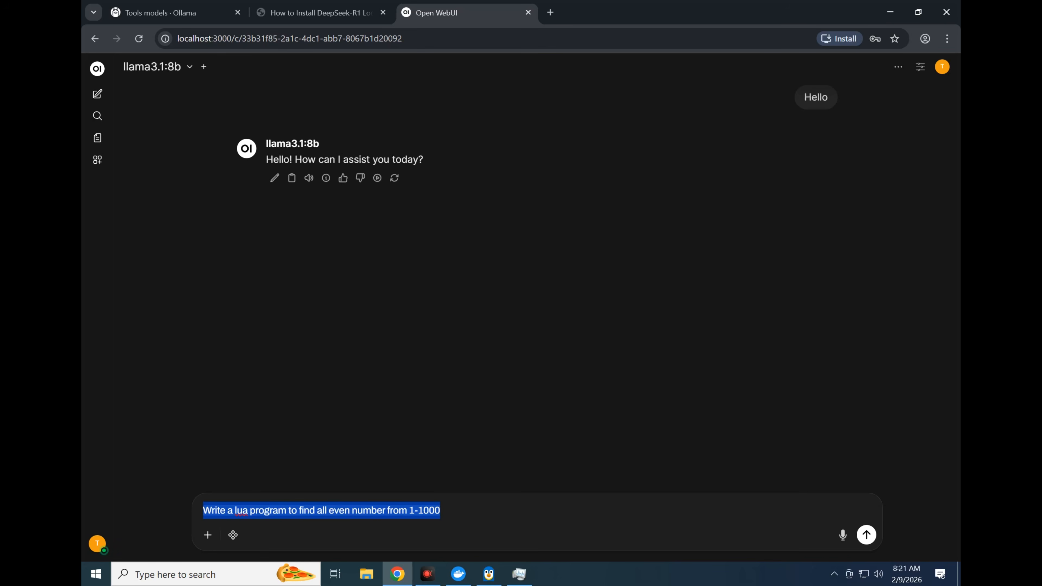
pyautogui.press('Right')
pyautogui.press('Return')
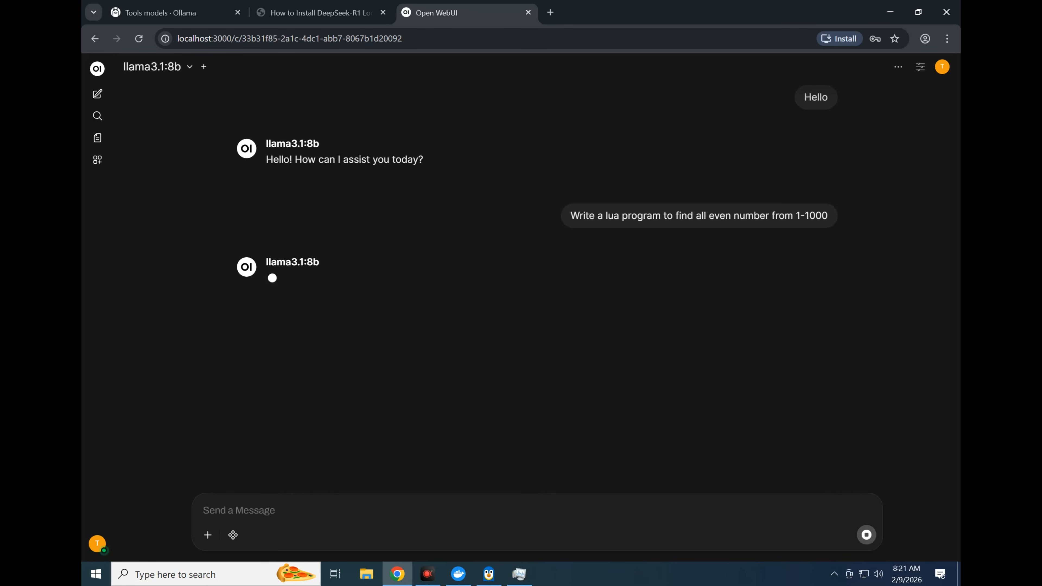